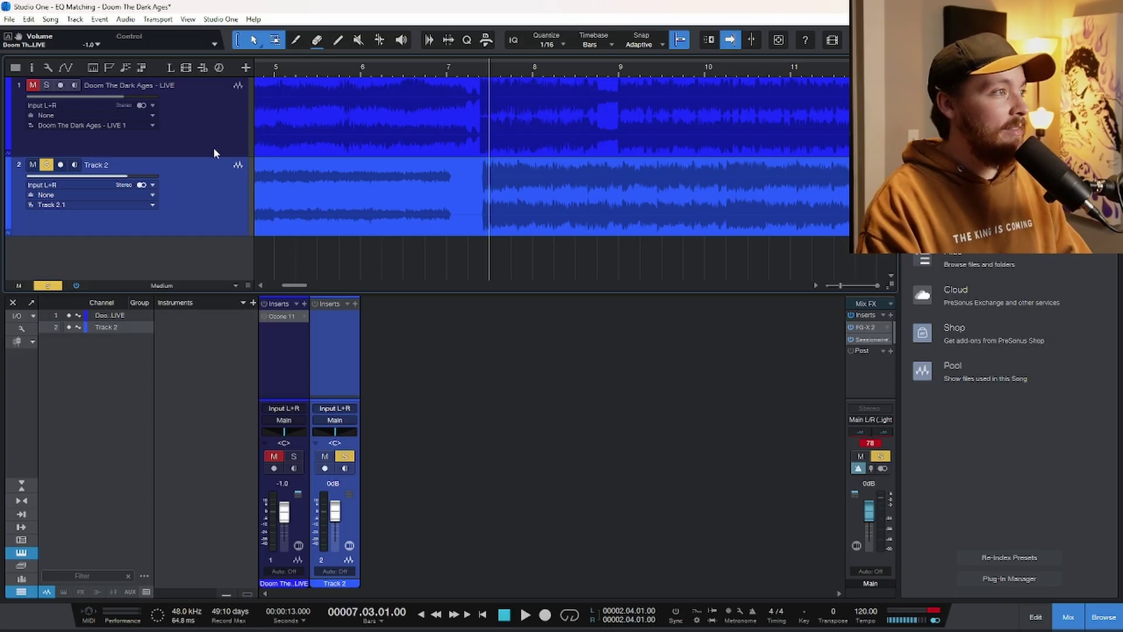
Step: Compare the live Doom recording with Track 2 by playing each one soloed from around bar 7
{"action": "left_click", "coordinate": [213, 147]}
{"action": "key", "text": "space"}
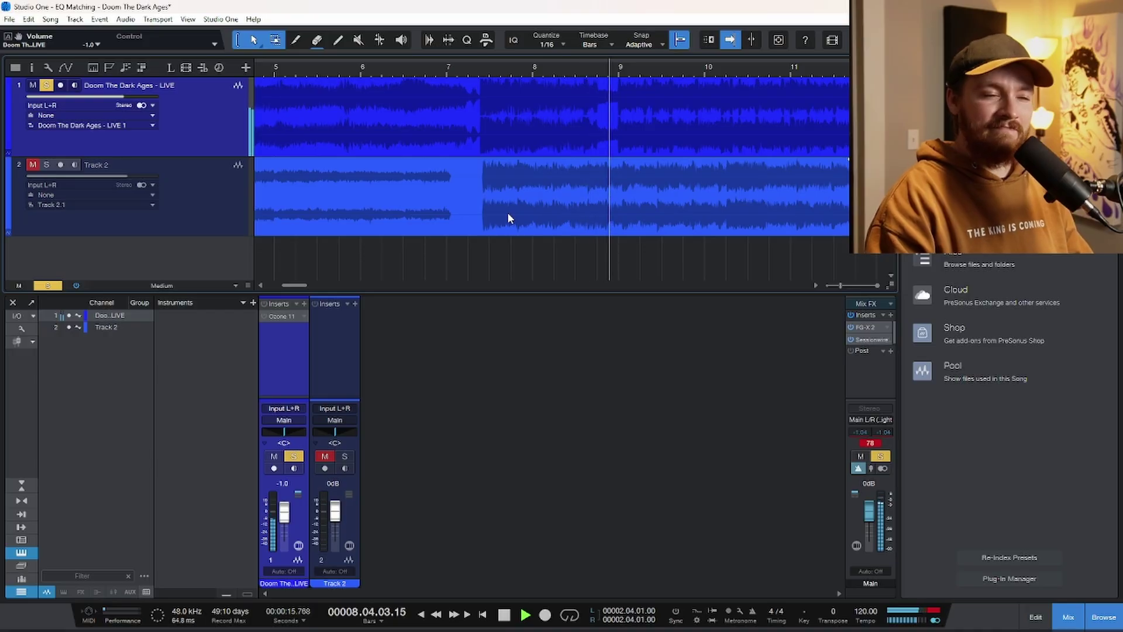
{"action": "key", "text": "space"}
{"action": "left_click", "coordinate": [221, 213]}
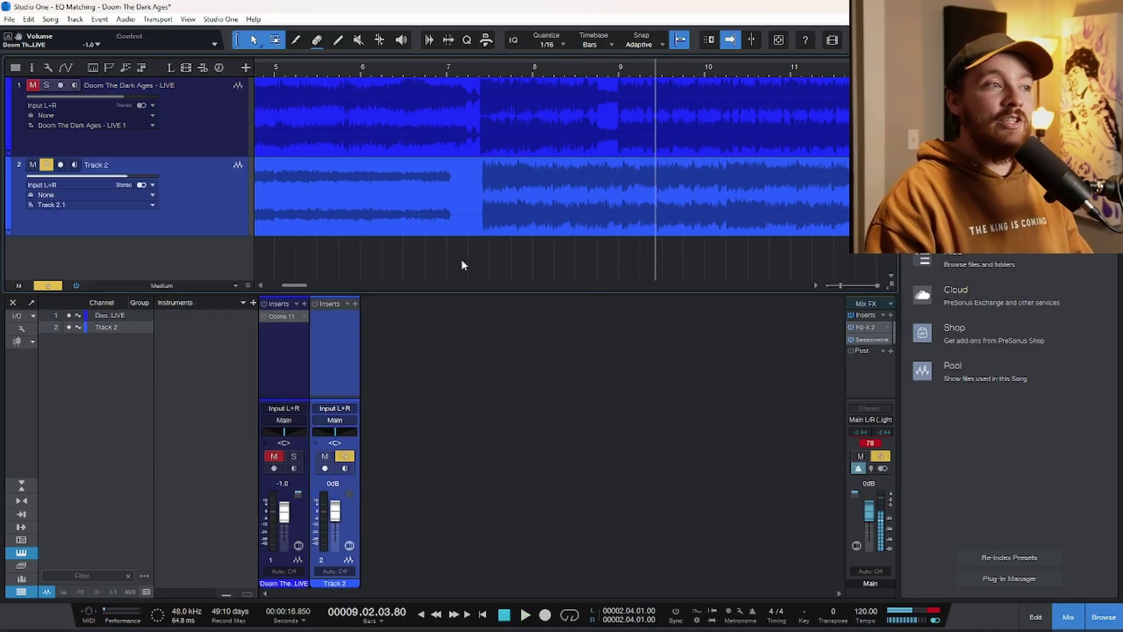
{"action": "key", "text": "space"}
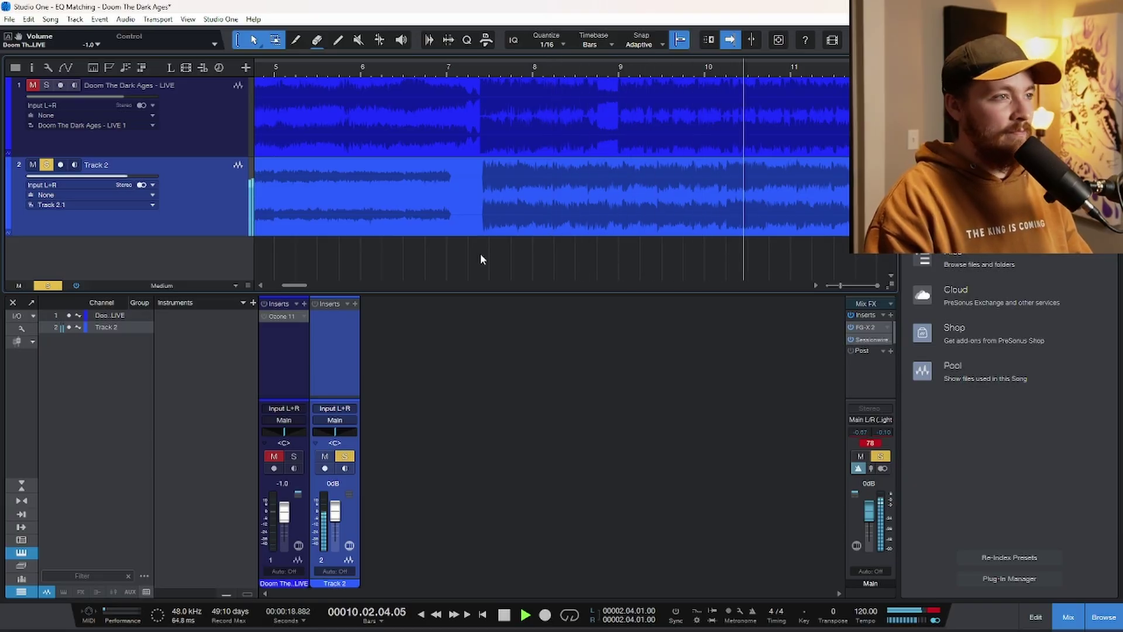
{"action": "key", "text": "space"}
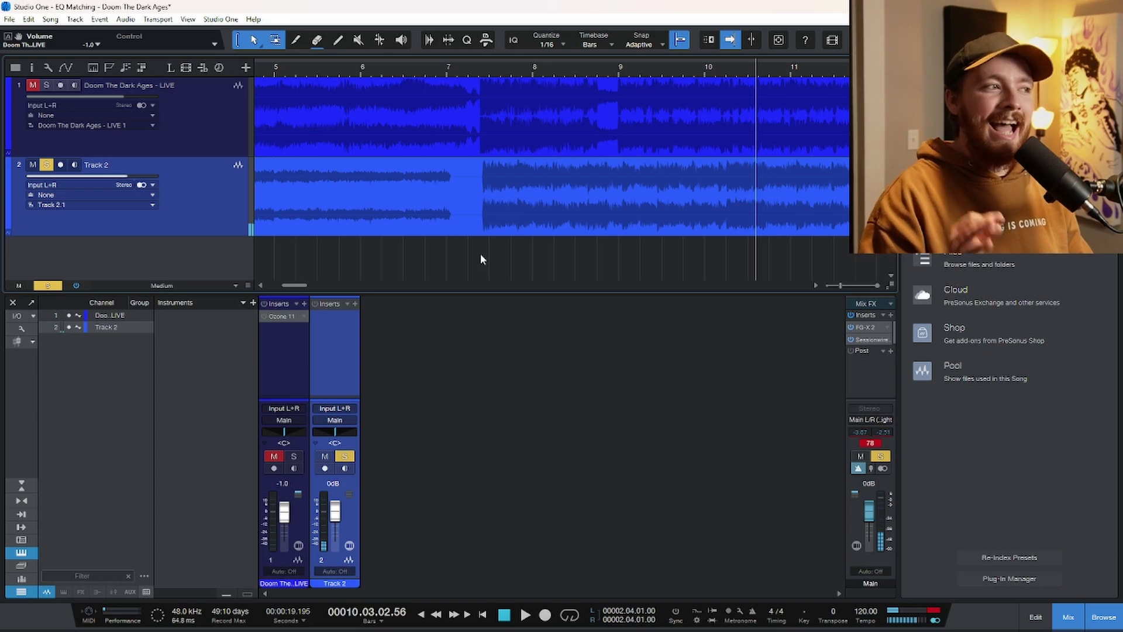
Step: Set the playback position just before bar 7.3, move the Ozone 11 window higher, and play the live recording soloed
{"action": "left_click", "coordinate": [478, 74]}
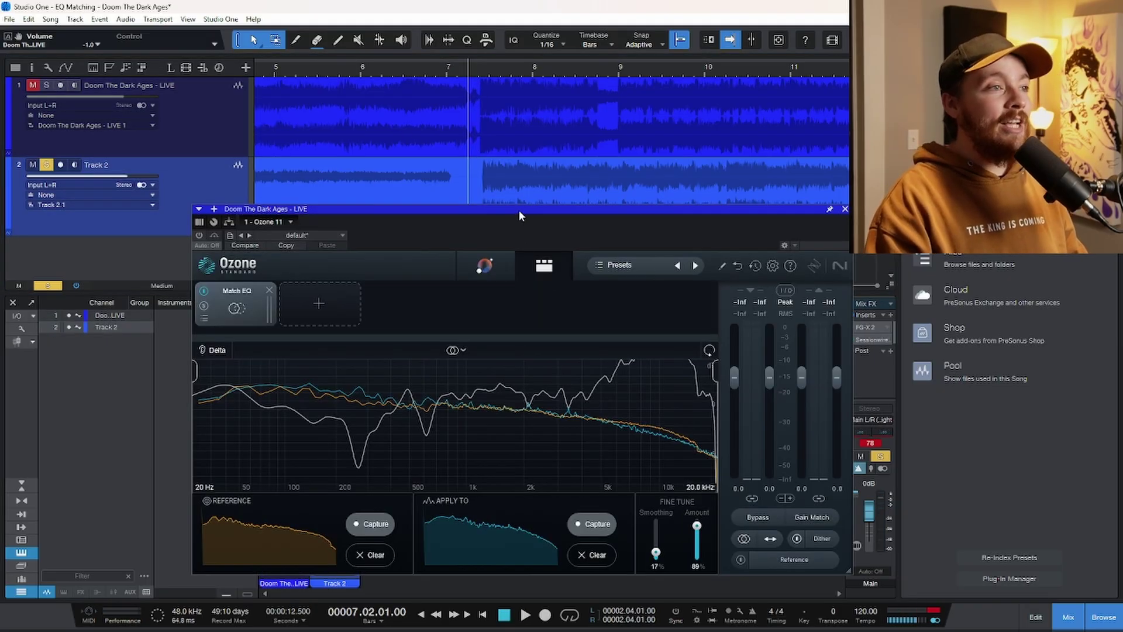
{"action": "left_click_drag", "start_coordinate": [519, 210], "coordinate": [495, 101]}
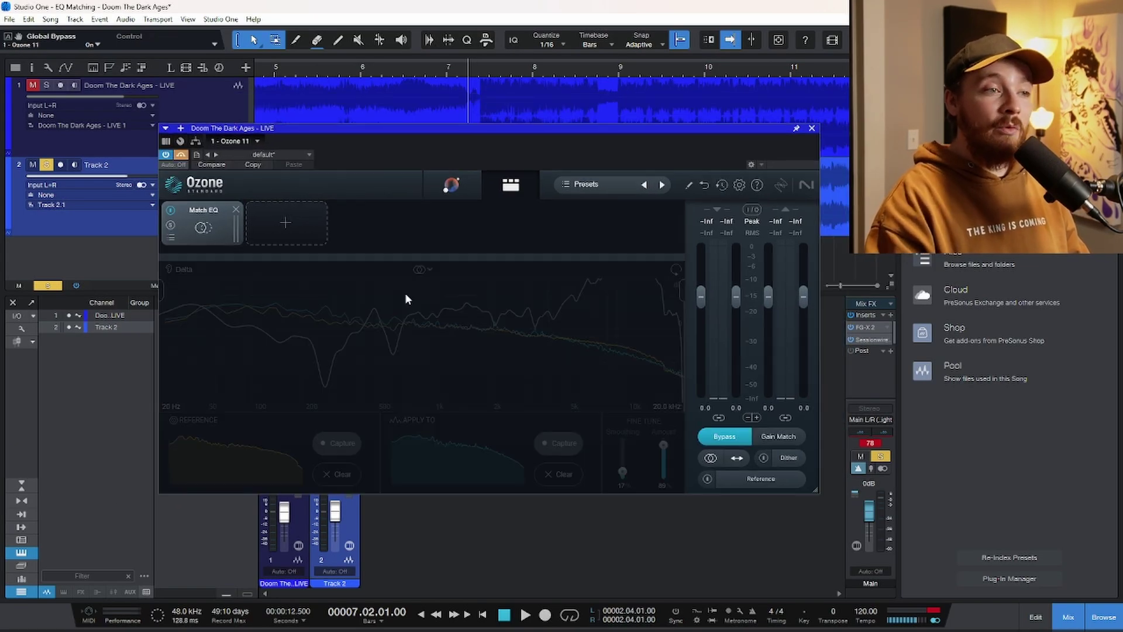
{"action": "left_click", "coordinate": [188, 89]}
{"action": "key", "text": "space"}
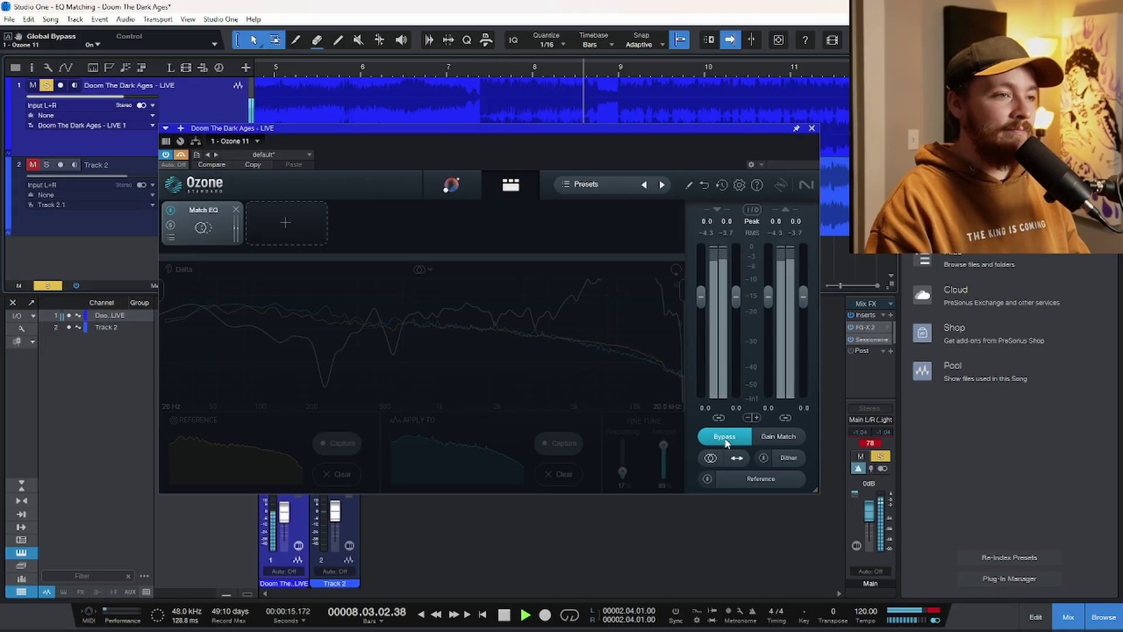
Step: Compare the live recording with Ozone's processing bypassed and active, leave it active, close the plugin, and stop playback
{"action": "left_click", "coordinate": [726, 438]}
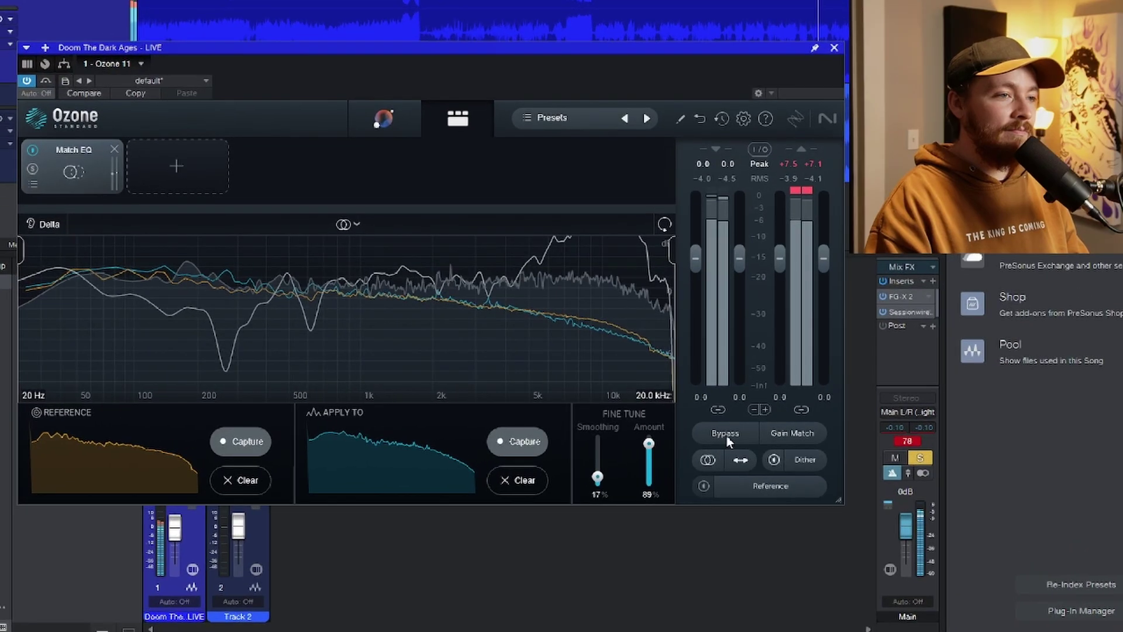
{"action": "left_click", "coordinate": [724, 436]}
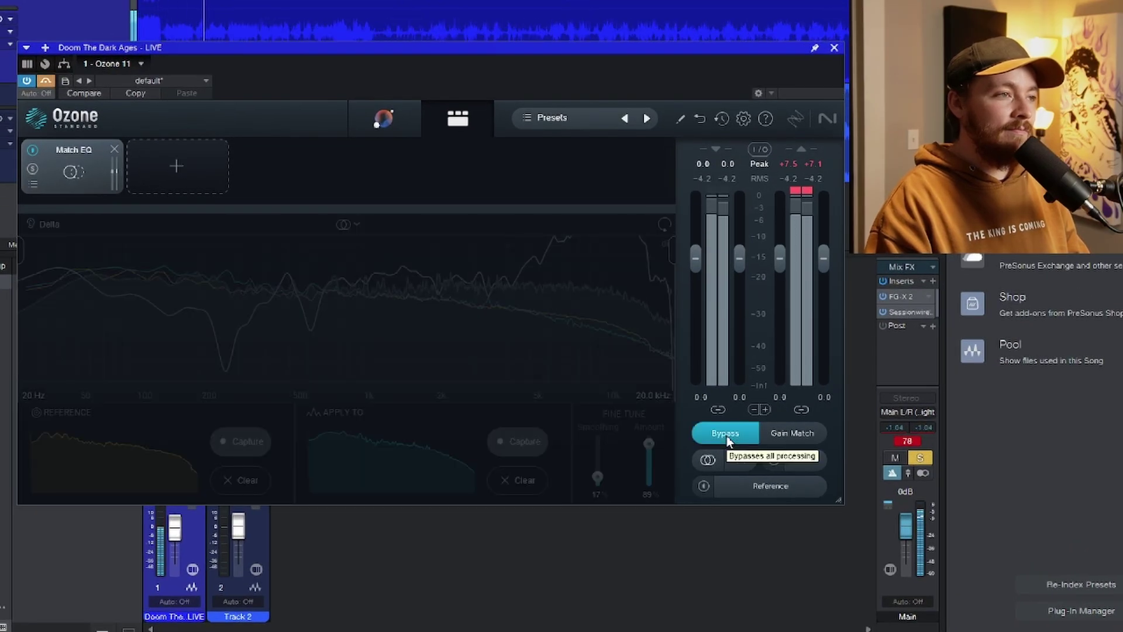
{"action": "left_click", "coordinate": [727, 437]}
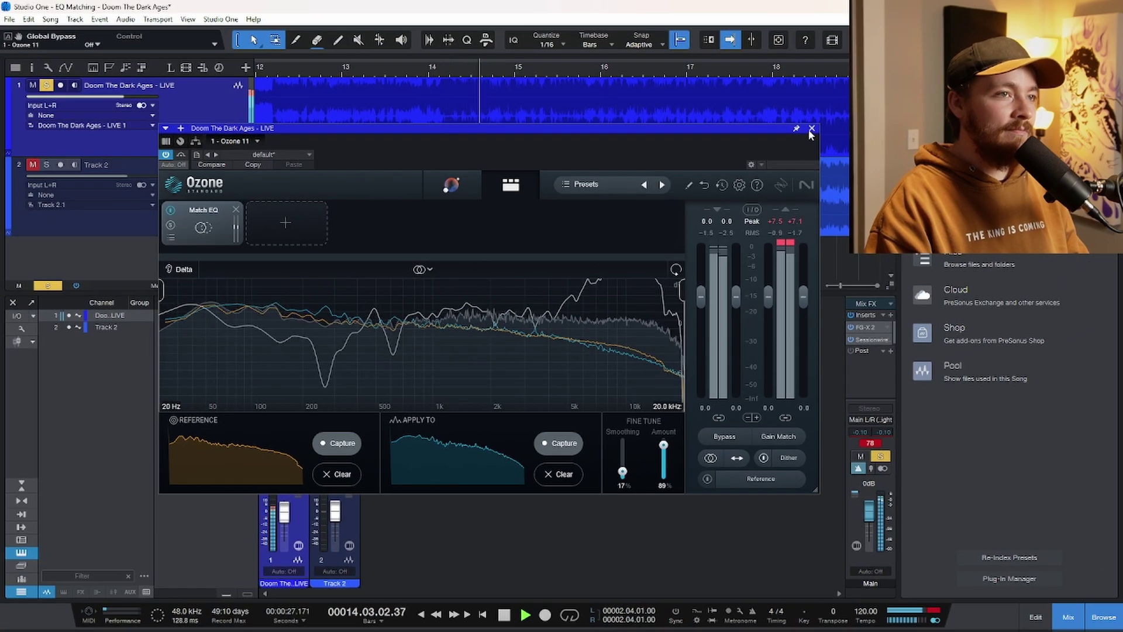
{"action": "left_click", "coordinate": [835, 47]}
{"action": "key", "text": "space"}
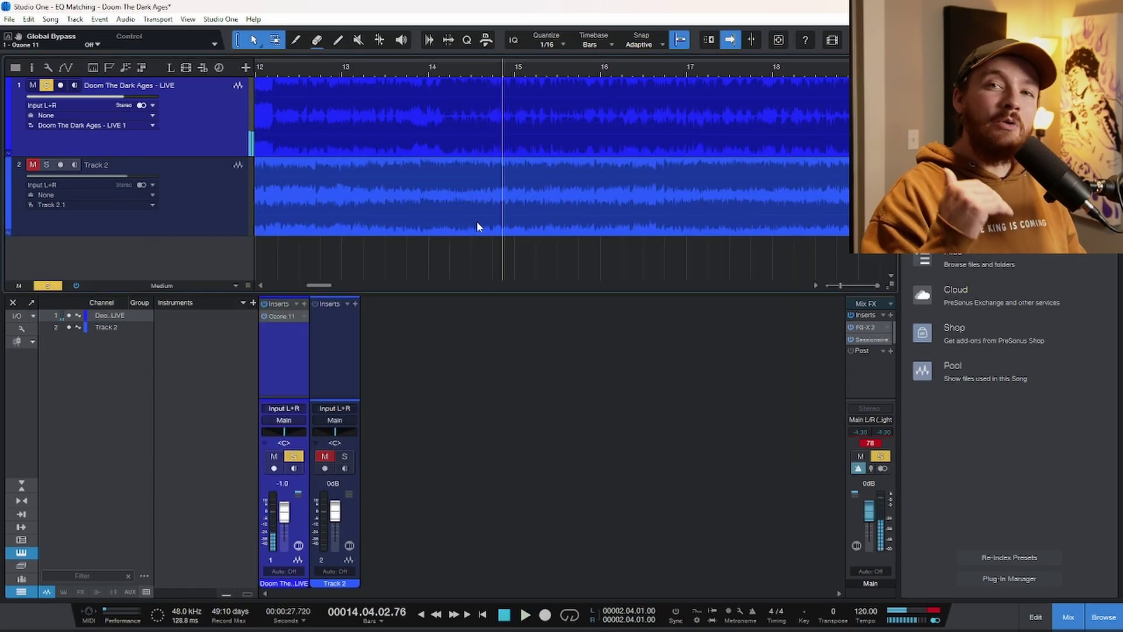
Step: Replay the passage, switching the solo between Track 2 and the live recording with its Match EQ active
{"action": "key", "text": "z"}
{"action": "scroll", "coordinate": [364, 251], "scroll_direction": "up", "scroll_amount": 3}
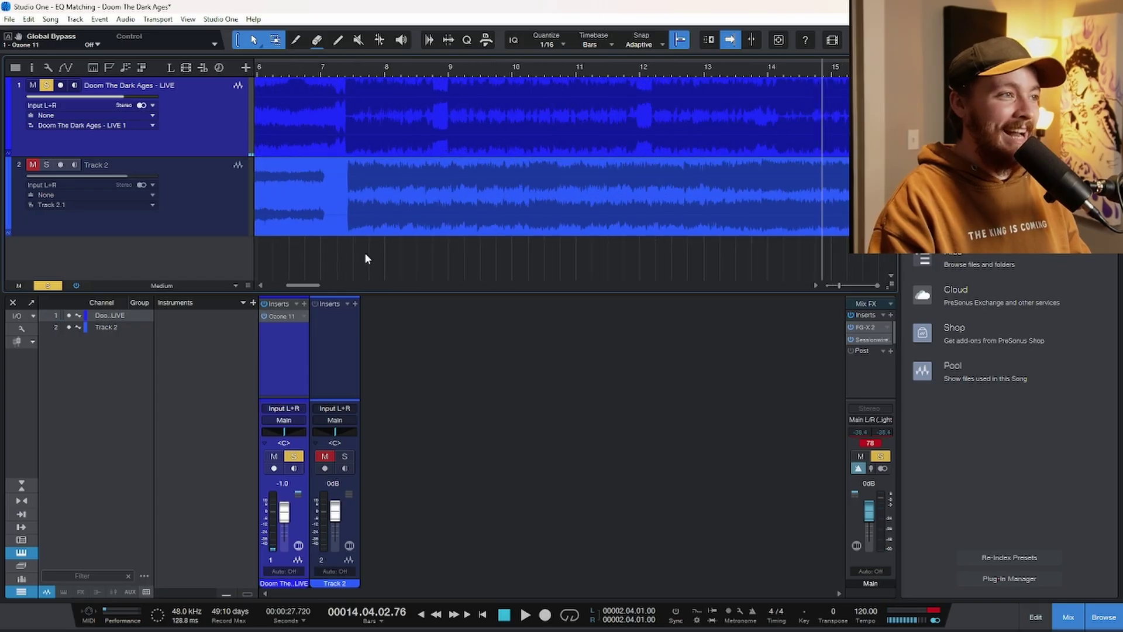
{"action": "key", "text": "space"}
{"action": "key", "text": "Down"}
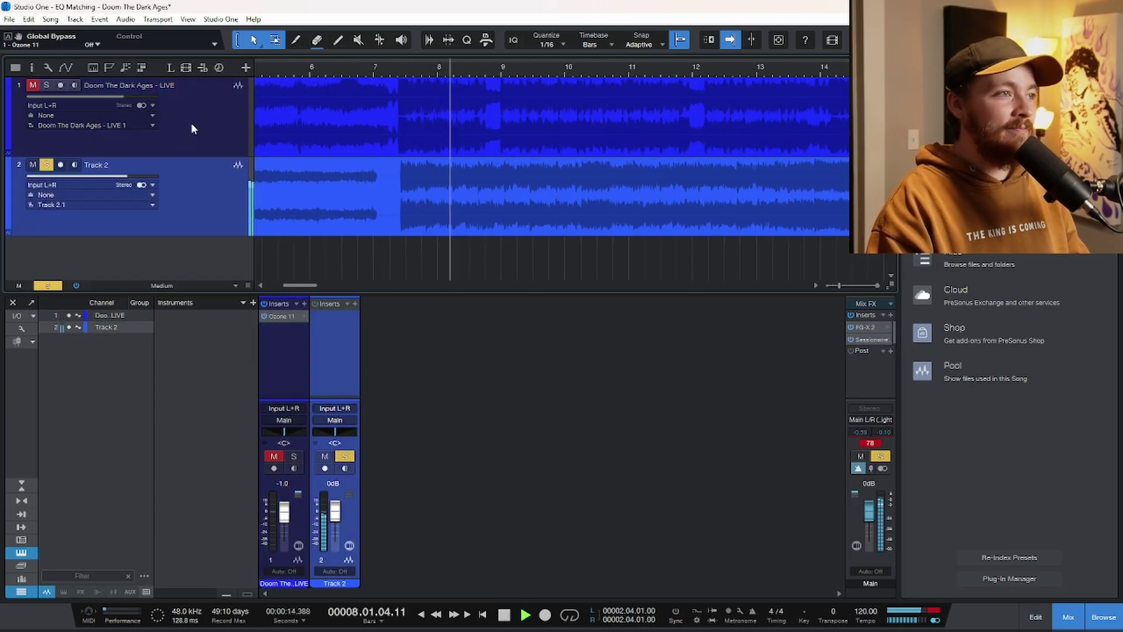
{"action": "key", "text": "Up"}
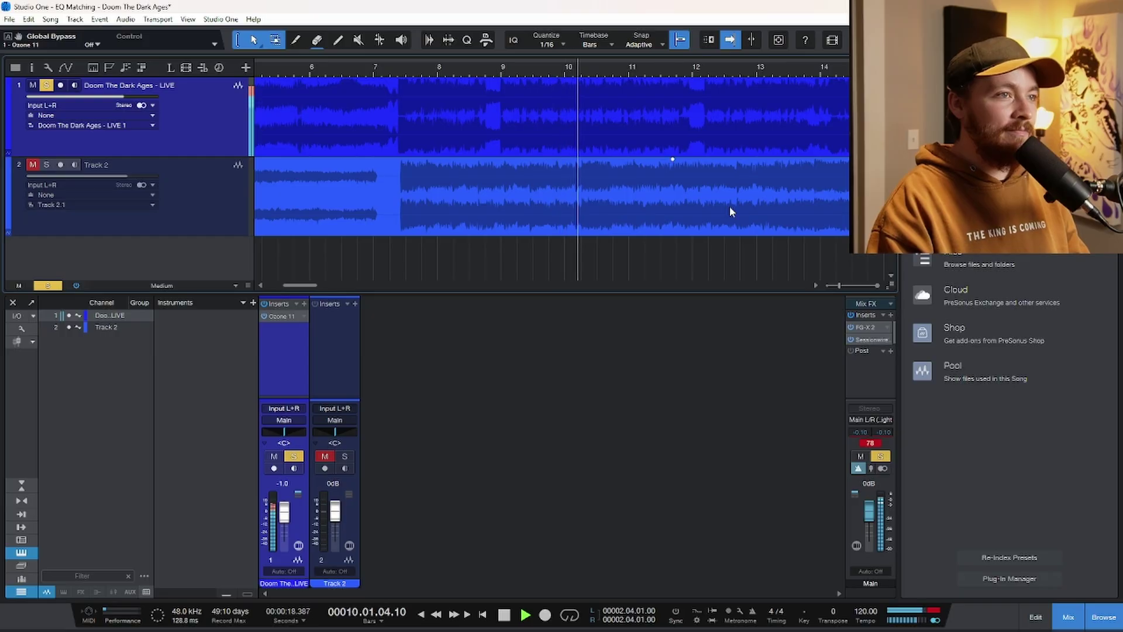
{"action": "scroll", "coordinate": [729, 205], "scroll_direction": "down", "scroll_amount": 2}
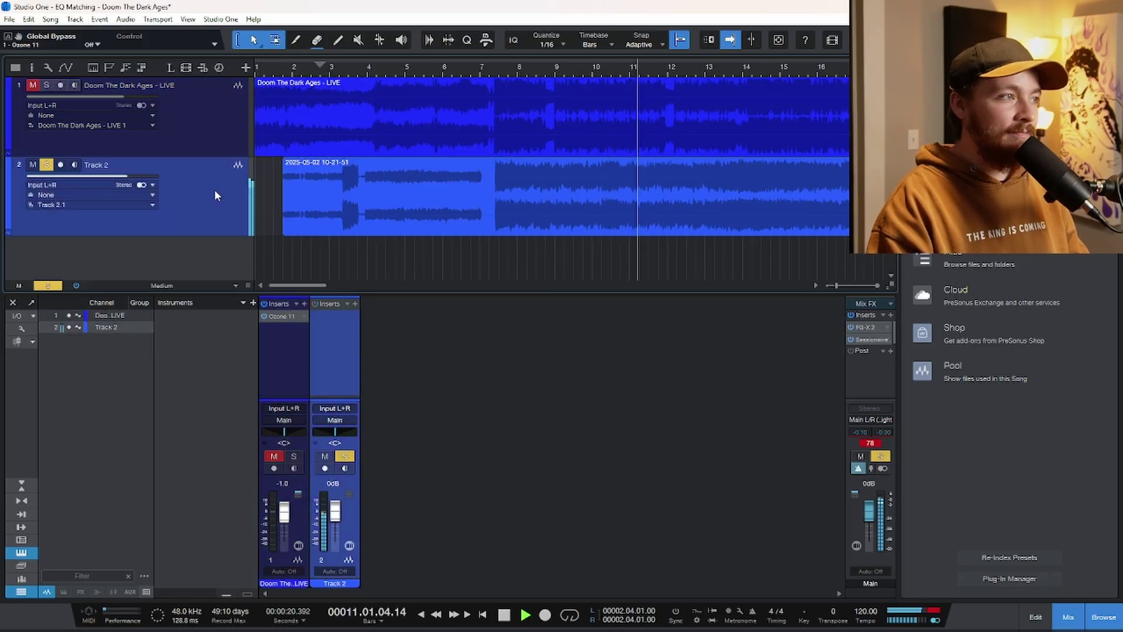
{"action": "left_click", "coordinate": [214, 189]}
Step: Deactivate the live track's inserts and compare the unprocessed recording with Track 2 during playback
{"action": "left_click", "coordinate": [263, 303]}
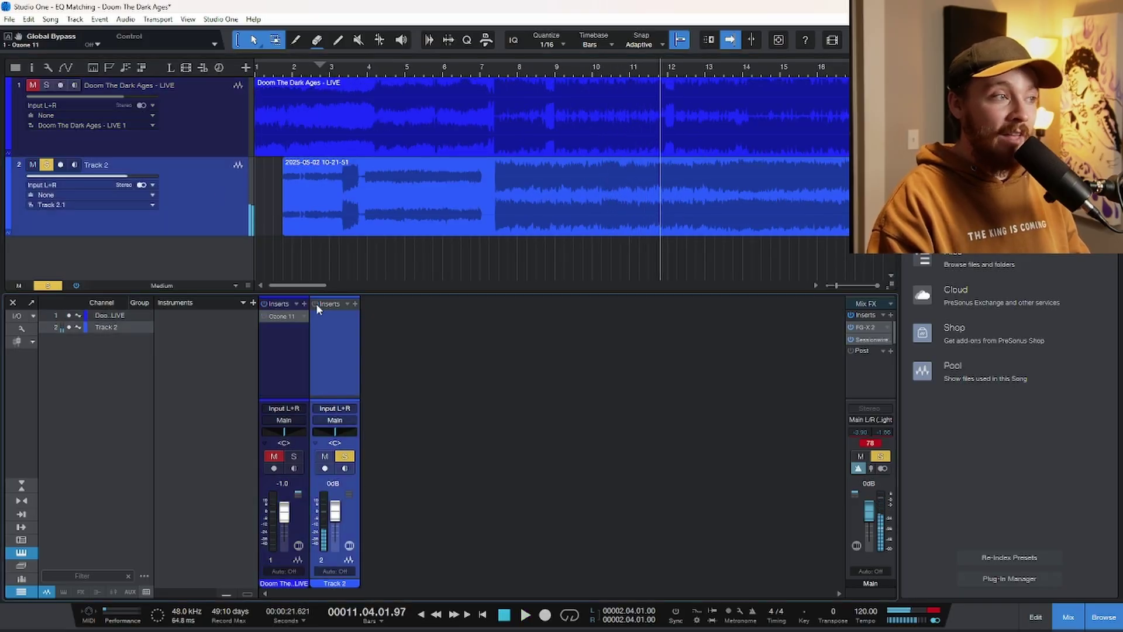
{"action": "left_click", "coordinate": [216, 149]}
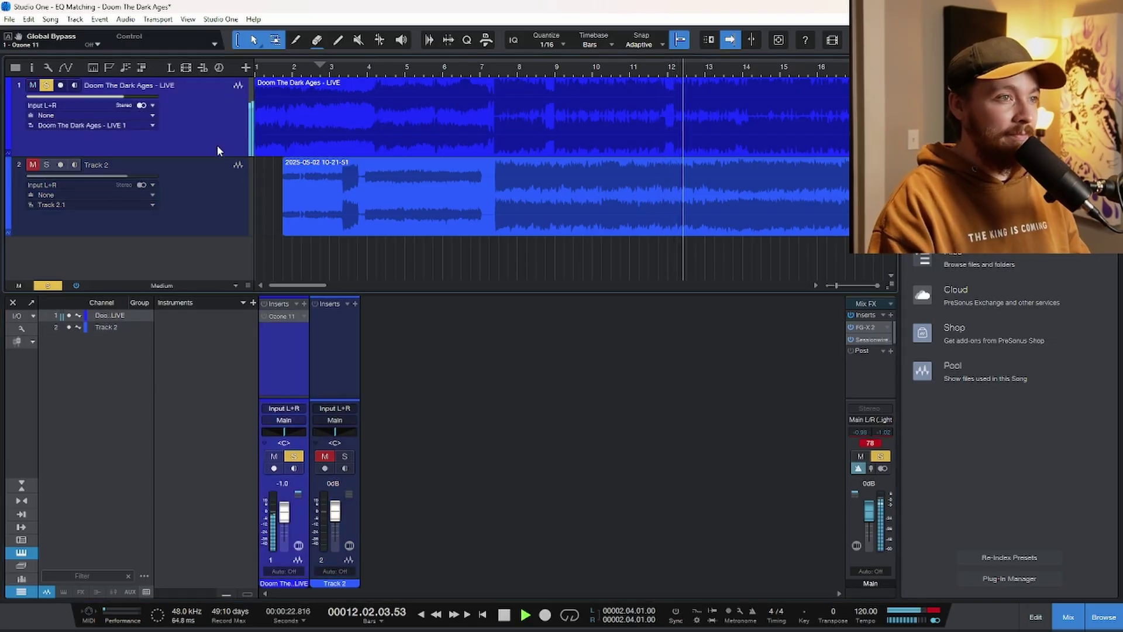
{"action": "left_click", "coordinate": [209, 202]}
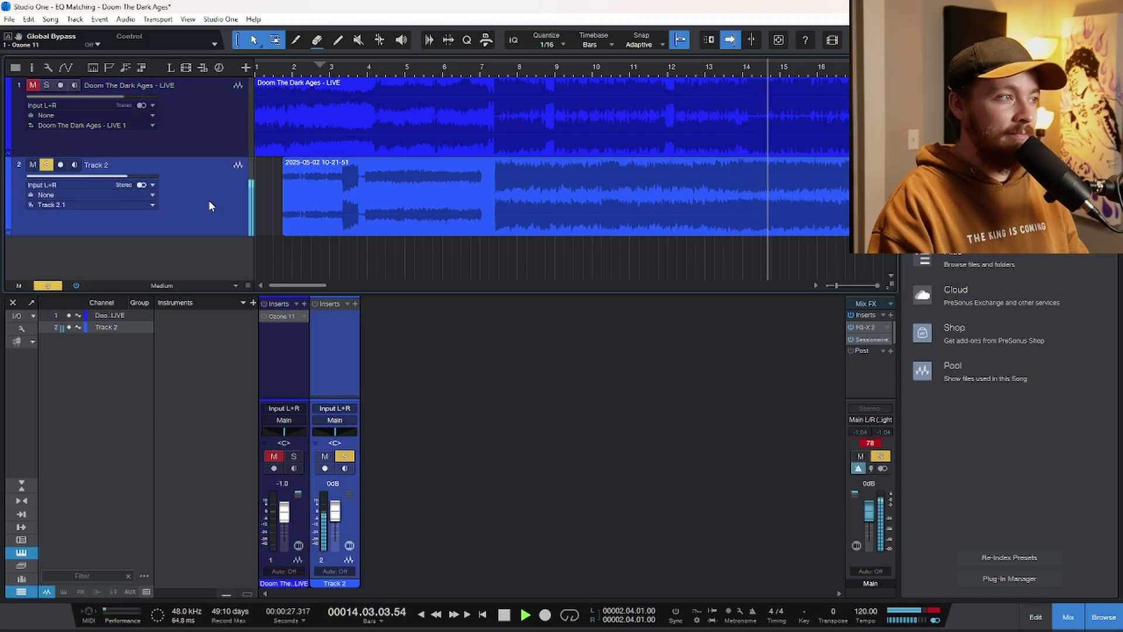
{"action": "left_click", "coordinate": [206, 135]}
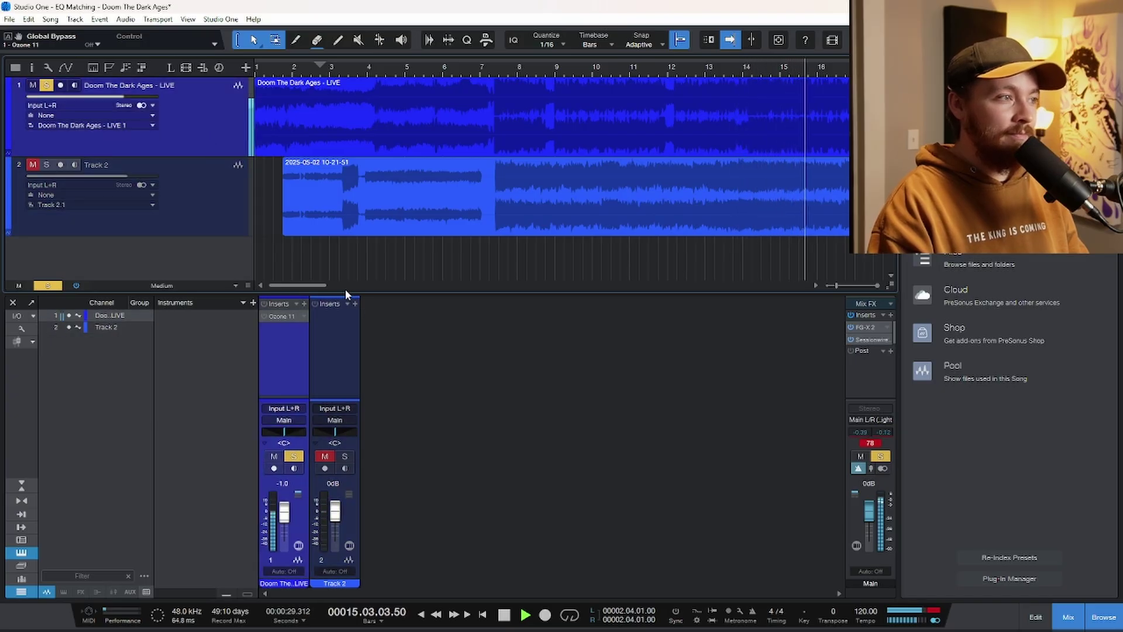
Step: Reactivate the live track's inserts and compare Track 2 with the EQ-matched recording again
{"action": "left_click", "coordinate": [264, 303]}
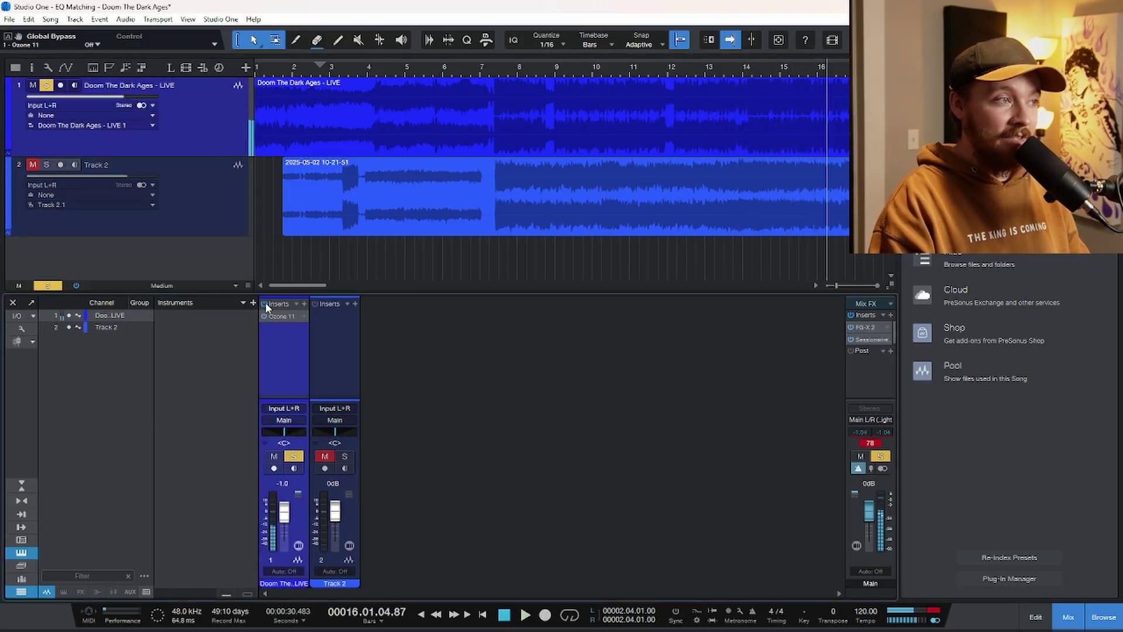
{"action": "left_click", "coordinate": [212, 208]}
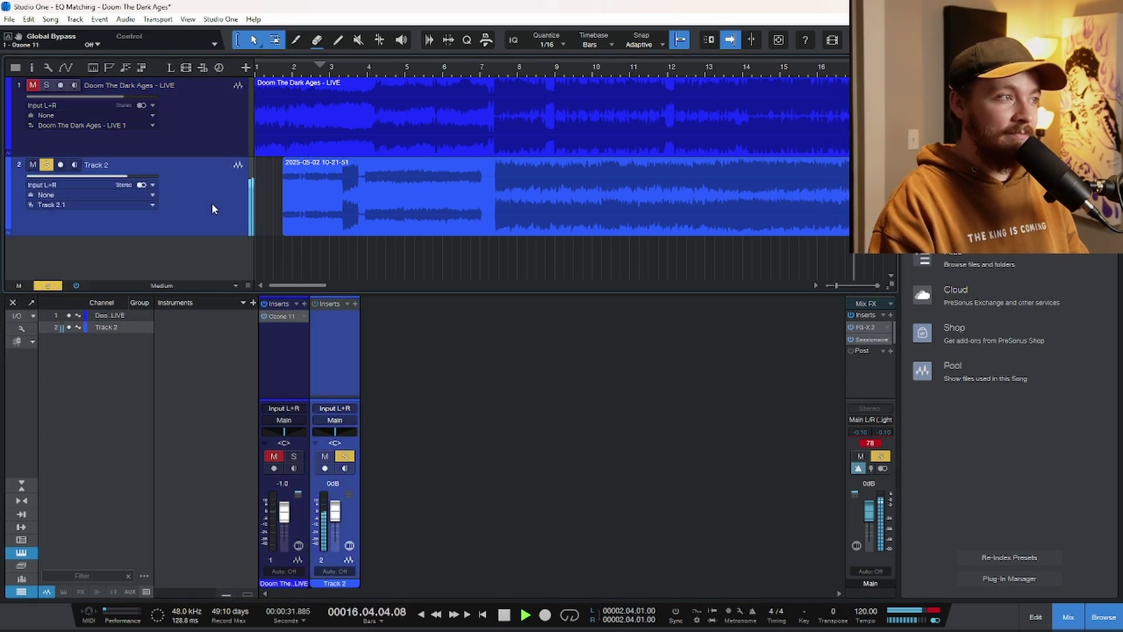
{"action": "left_click", "coordinate": [204, 136]}
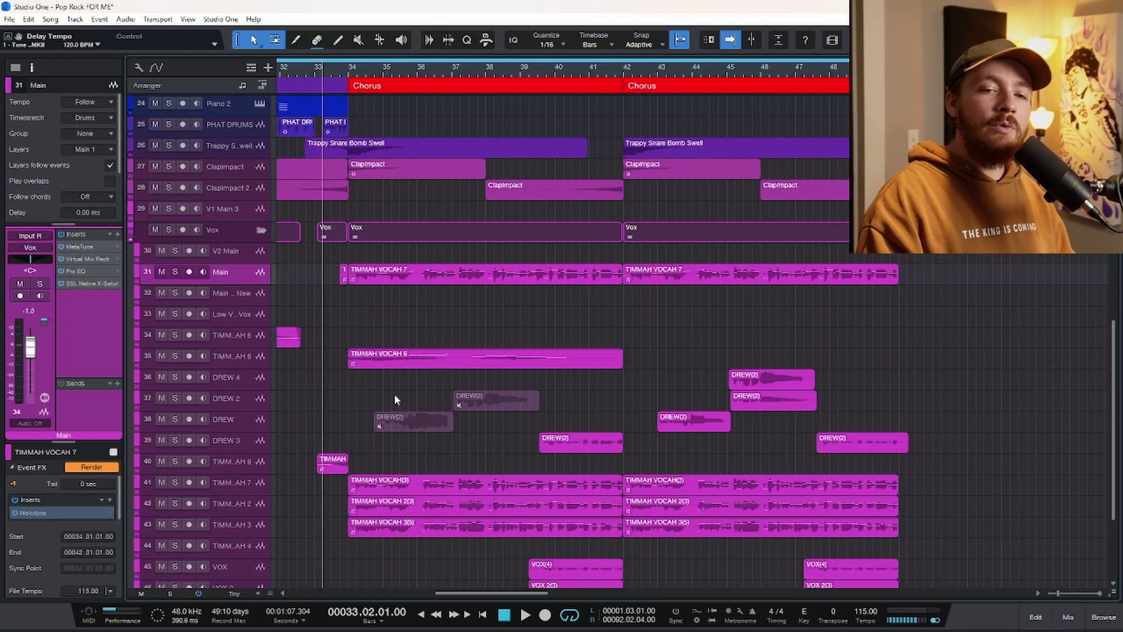
Step: Play the Pop Rock song's first Chorus section and review its layered vocal tracks up to bar 42
{"action": "key", "text": "space"}
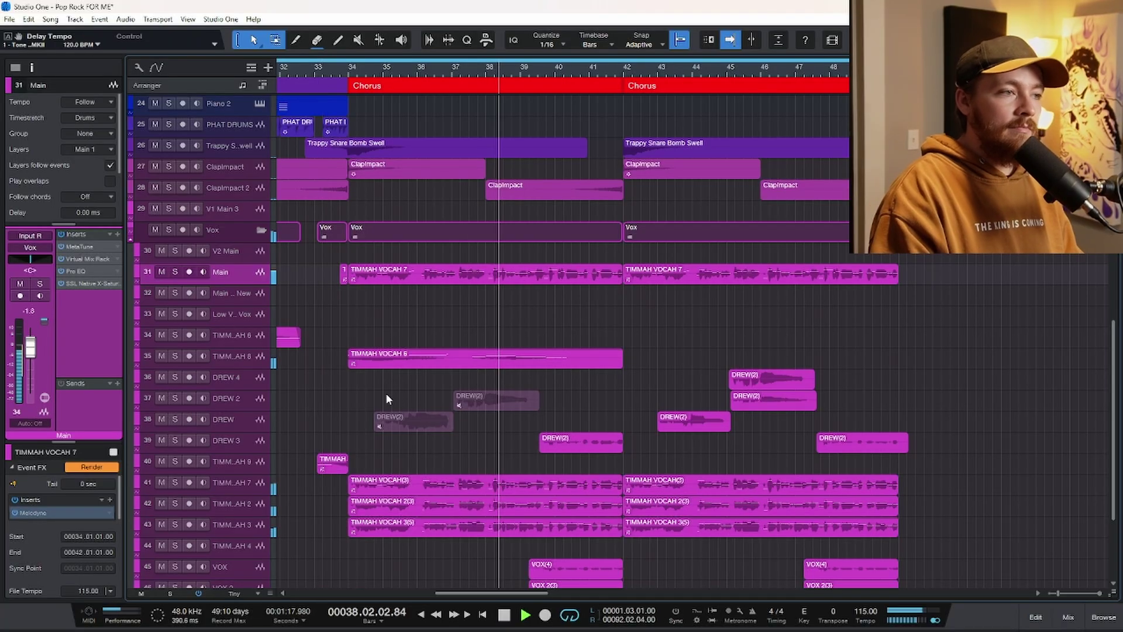
{"action": "left_click", "coordinate": [531, 406]}
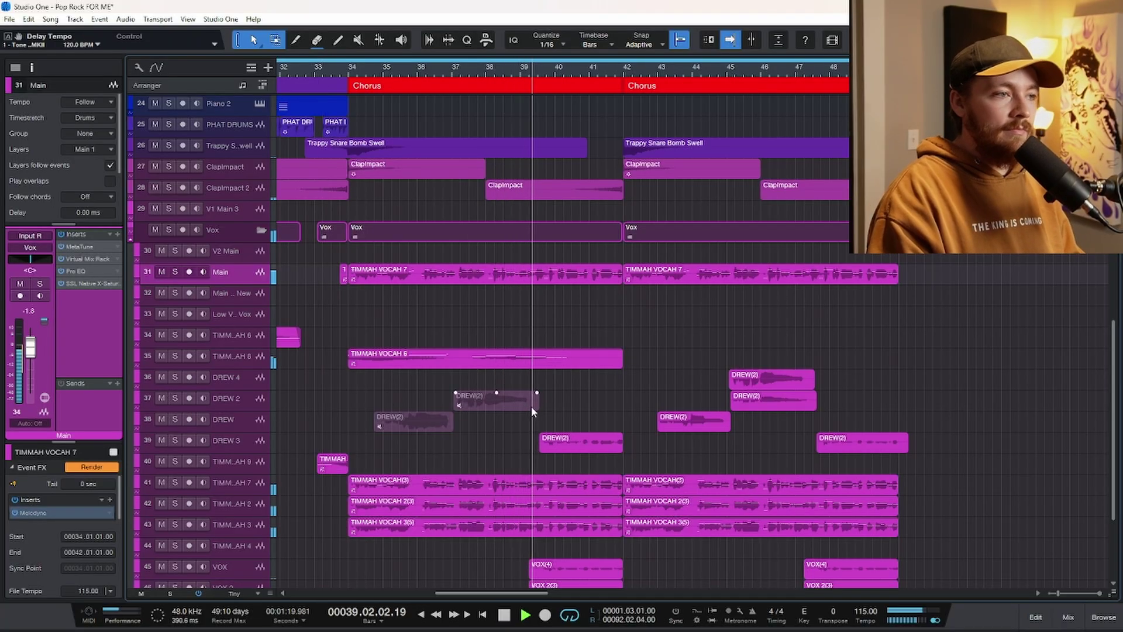
{"action": "scroll", "coordinate": [538, 408], "scroll_direction": "down", "scroll_amount": 2}
{"action": "scroll", "coordinate": [547, 412], "scroll_direction": "down", "scroll_amount": 2}
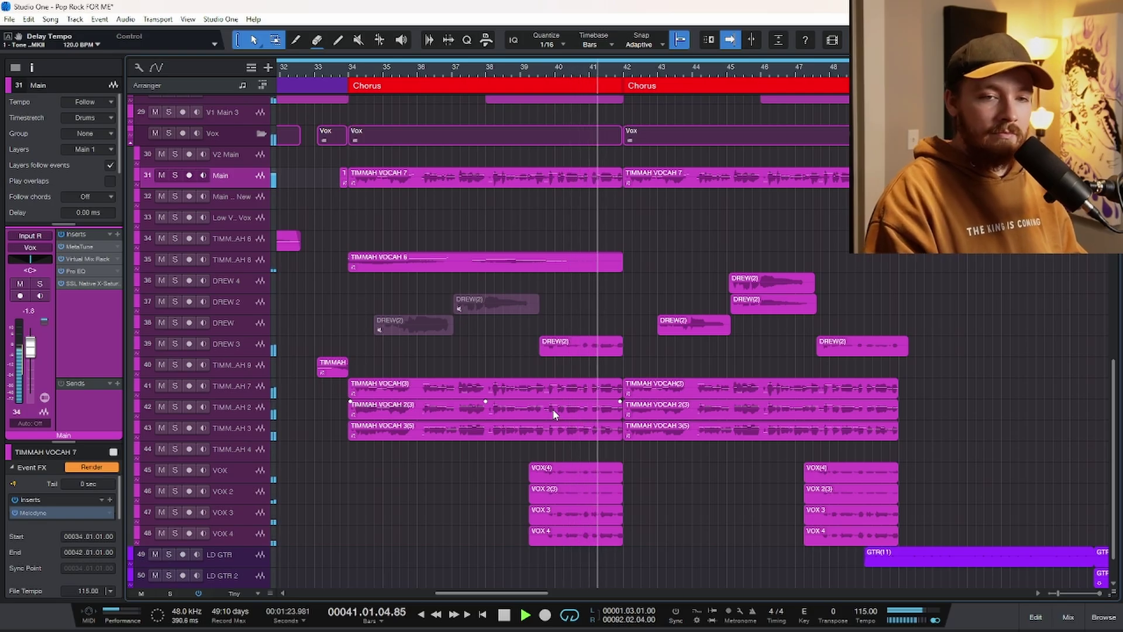
{"action": "key", "text": "space"}
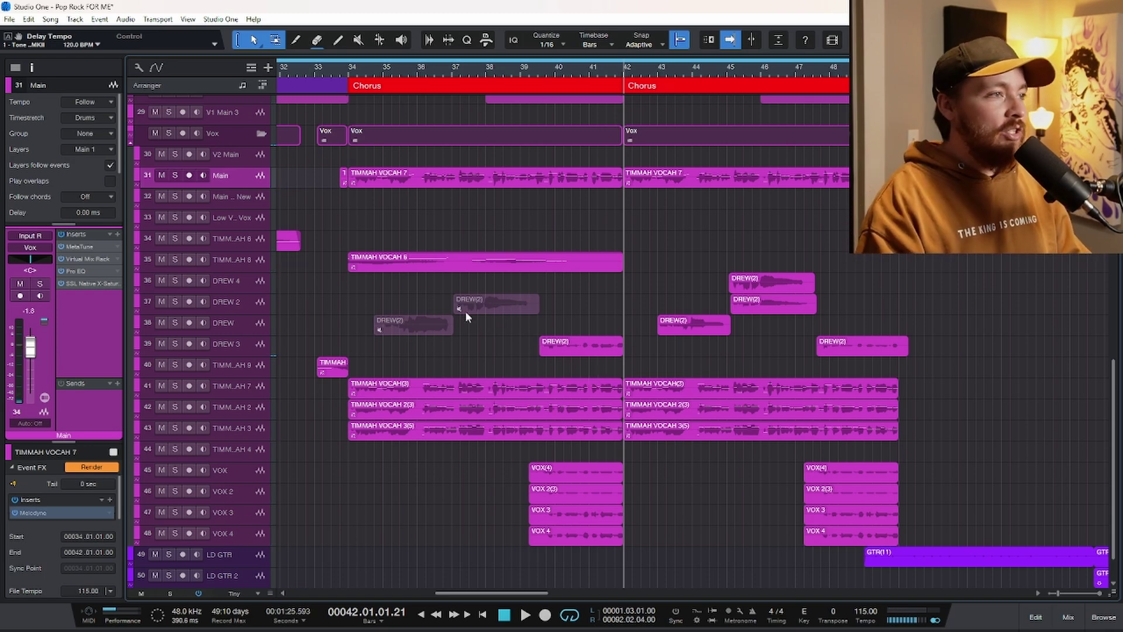
Step: Examine the MetaTune pitch correction settings on backing vocal track 41, then close the plugin
{"action": "left_click", "coordinate": [253, 387]}
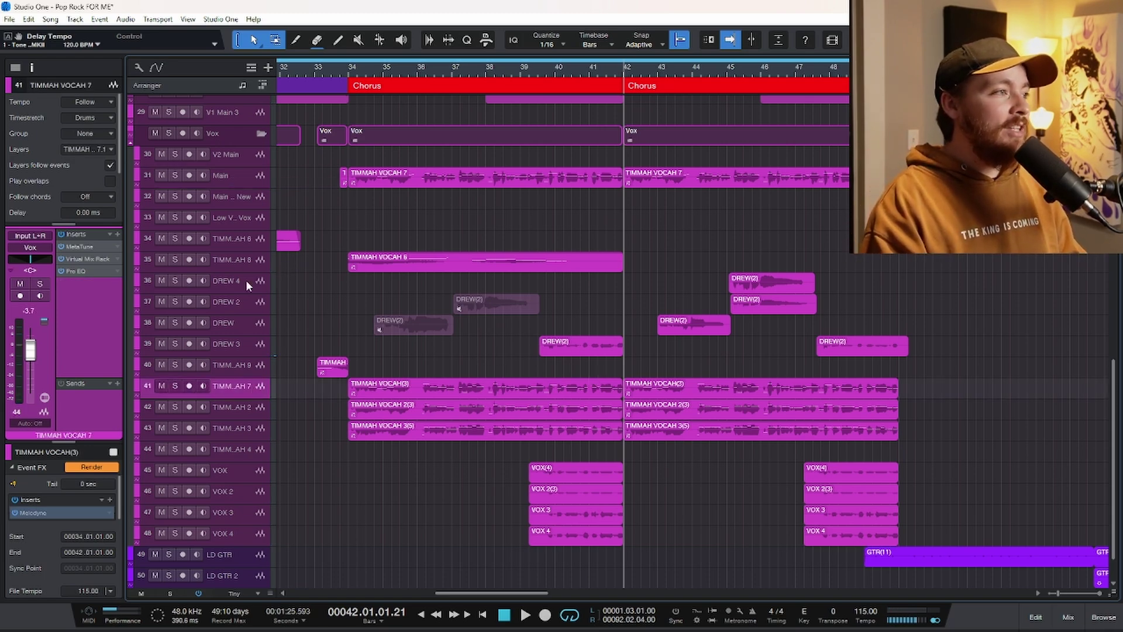
{"action": "left_click", "coordinate": [79, 246]}
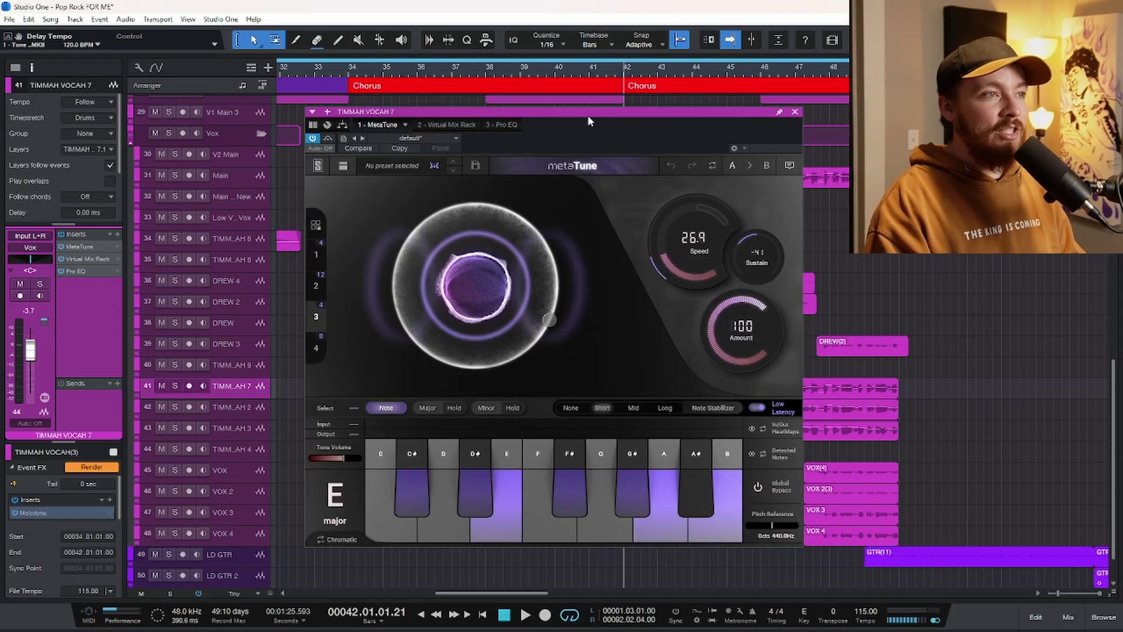
{"action": "left_click_drag", "start_coordinate": [588, 115], "coordinate": [626, 108]}
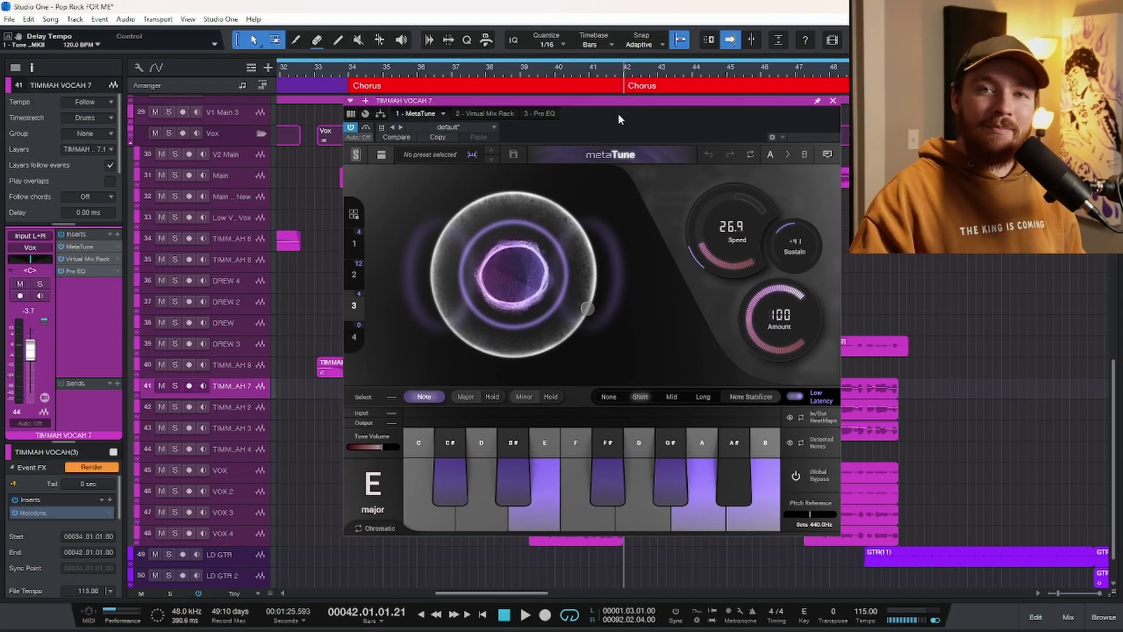
{"action": "mouse_move", "coordinate": [513, 192]}
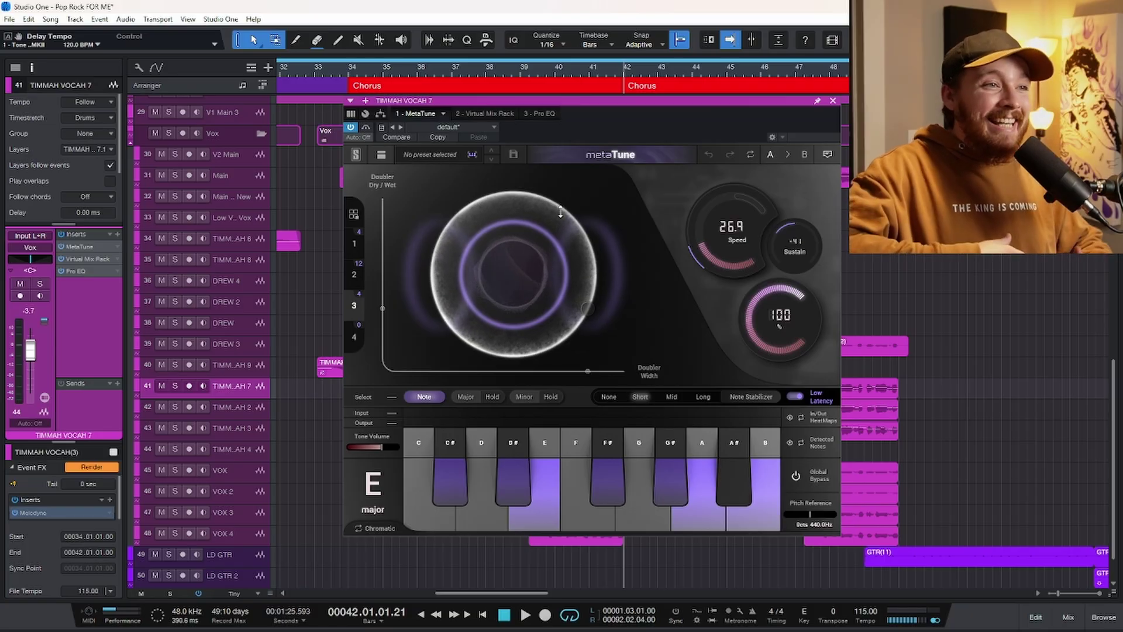
{"action": "left_click", "coordinate": [833, 101]}
Step: Examine the pitch edits of track 41's first chorus vocal event in Melodyne, then close the editor
{"action": "double_click", "coordinate": [496, 389]}
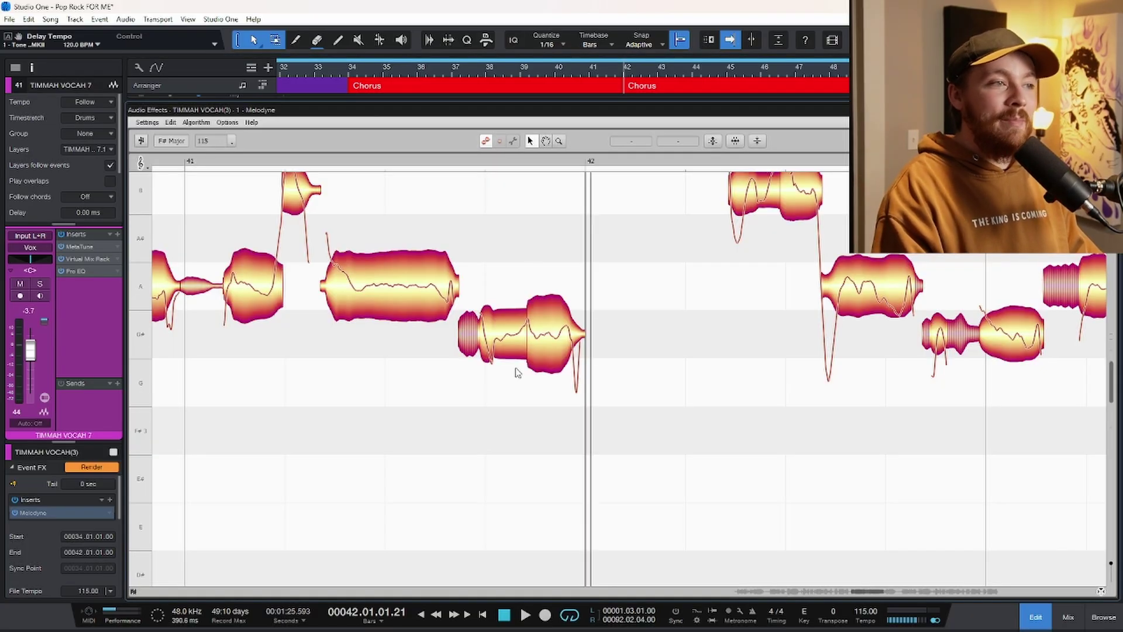
{"action": "scroll", "coordinate": [518, 373], "scroll_direction": "up", "scroll_amount": 1}
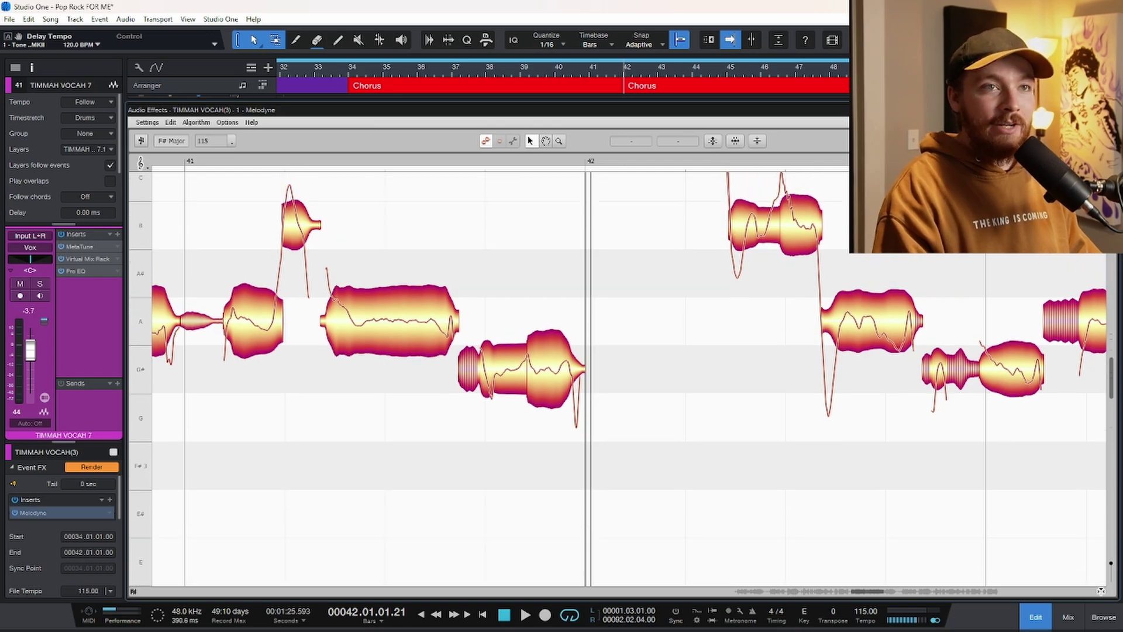
{"action": "key", "text": "F2"}
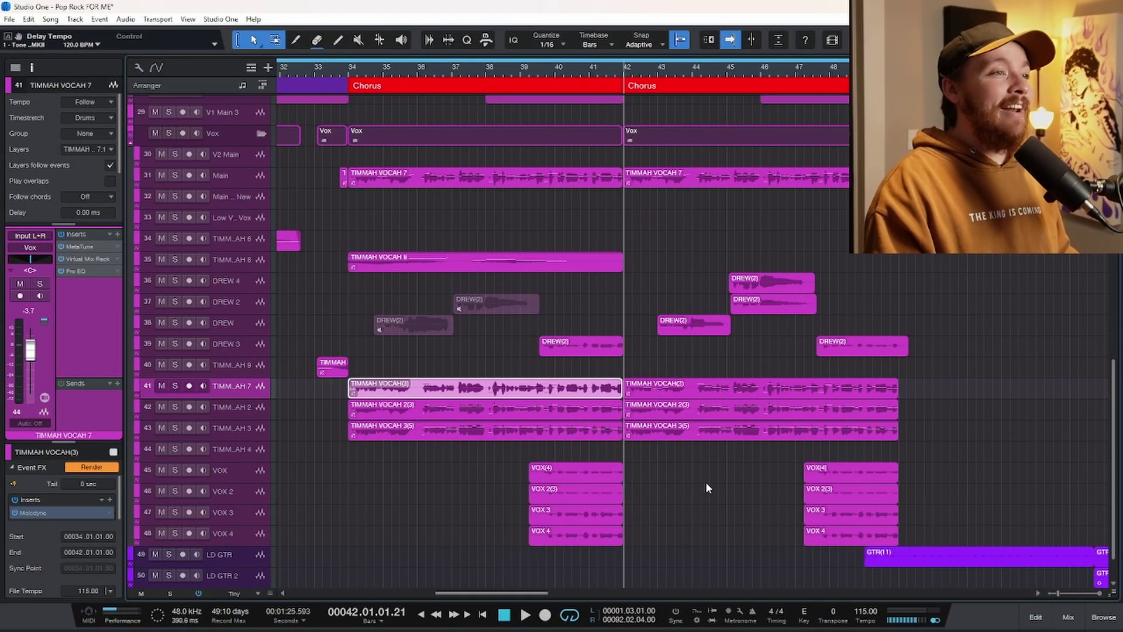
Step: Select the Vox folder track to show its channel, and review the drum, bass and guitar tracks
{"action": "scroll", "coordinate": [706, 482], "scroll_direction": "up", "scroll_amount": 2}
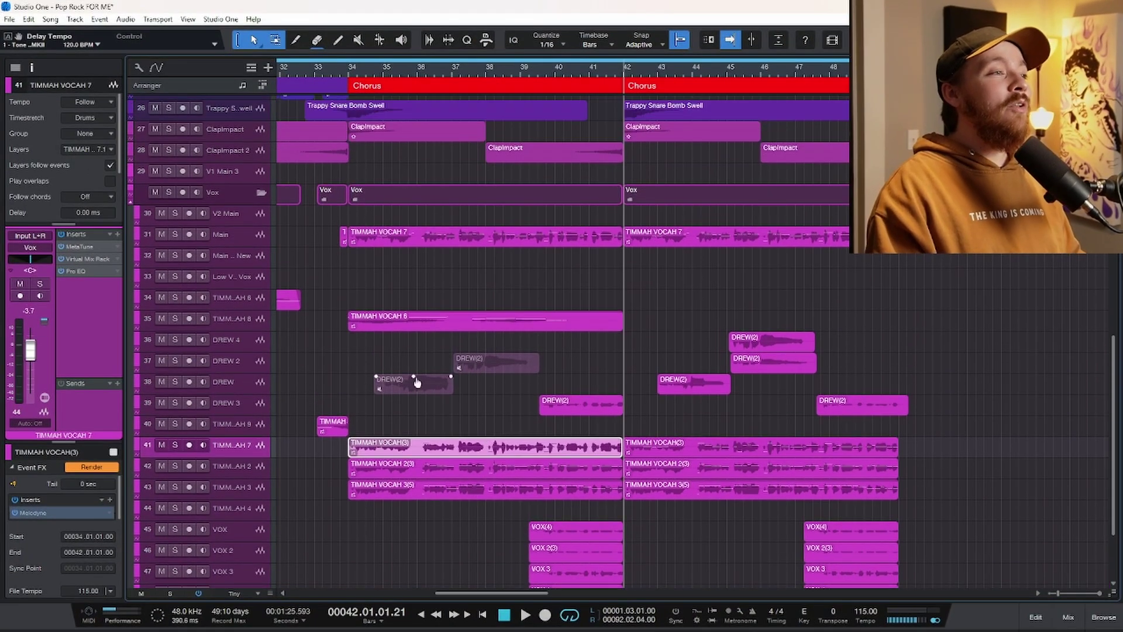
{"action": "left_click", "coordinate": [213, 195]}
{"action": "scroll", "coordinate": [529, 496], "scroll_direction": "up", "scroll_amount": 15}
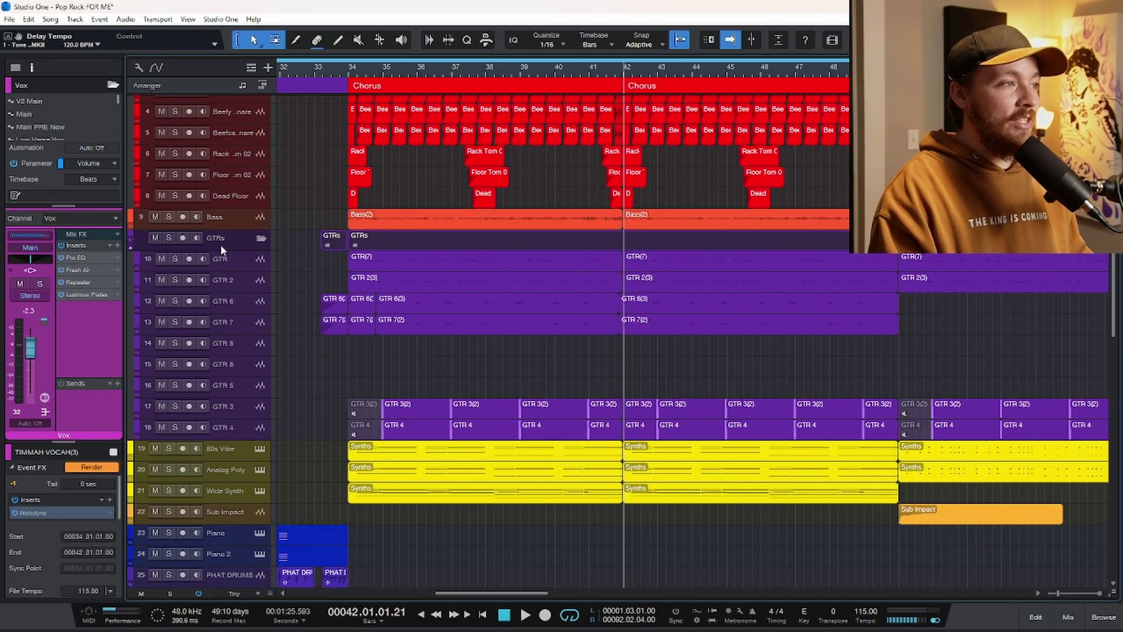
Step: Select the GTRs folder track and then the Drums folder track to review their channel inserts
{"action": "left_click", "coordinate": [220, 245]}
{"action": "scroll", "coordinate": [393, 392], "scroll_direction": "up", "scroll_amount": 3}
{"action": "left_click", "coordinate": [234, 105]}
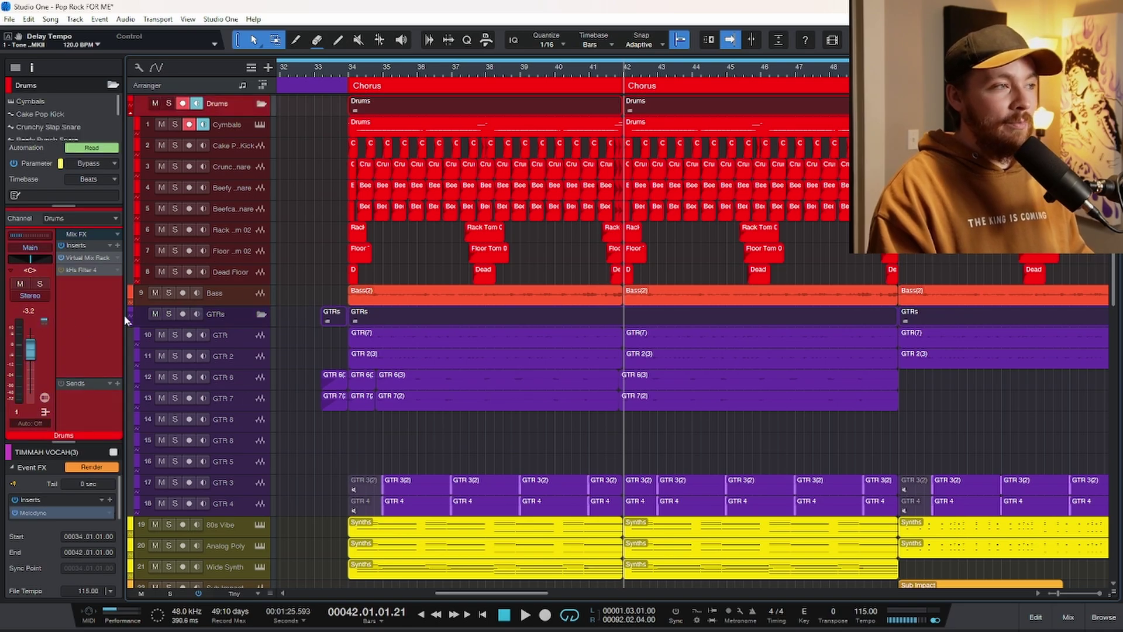
Step: Examine the Virtual Mix Rack processing chain on the GTRs folder channel, then close the plugin
{"action": "left_click", "coordinate": [228, 322]}
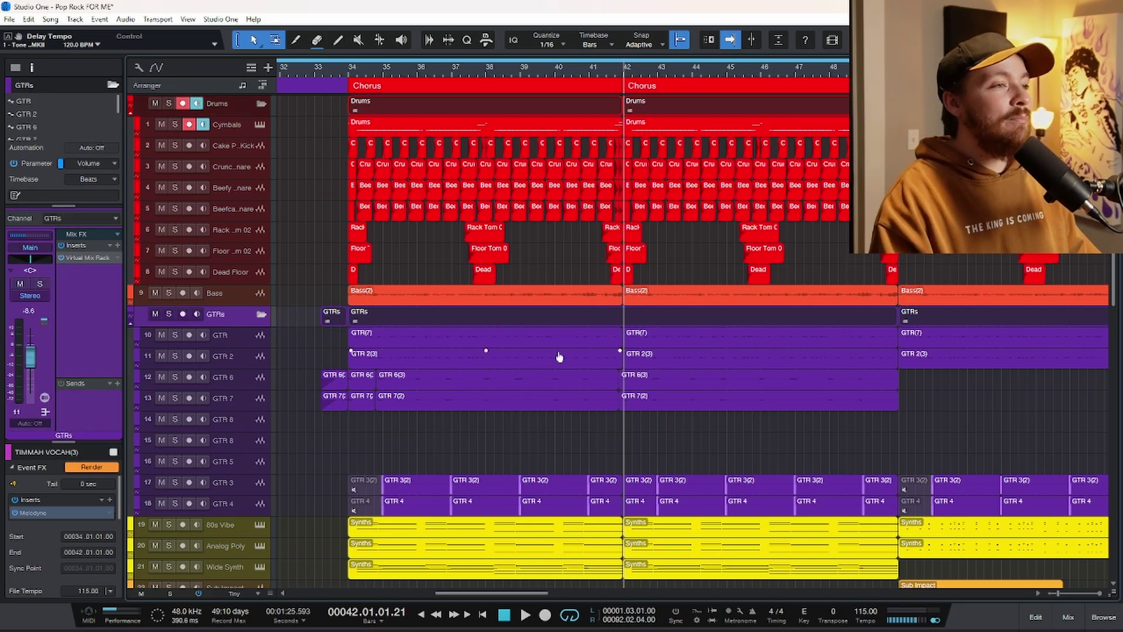
{"action": "left_click", "coordinate": [80, 258]}
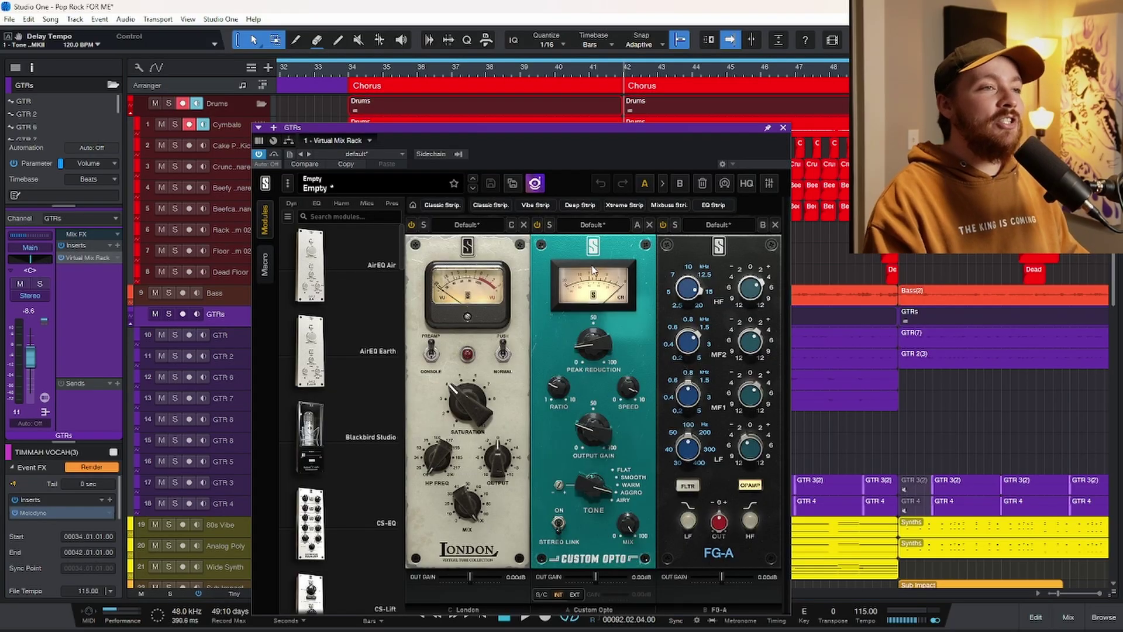
{"action": "left_click", "coordinate": [784, 128]}
Step: Review the individual channels of guitar tracks GTR 7, GTR 6, GTR 2 and GTR
{"action": "scroll", "coordinate": [230, 329], "scroll_direction": "down", "scroll_amount": 3}
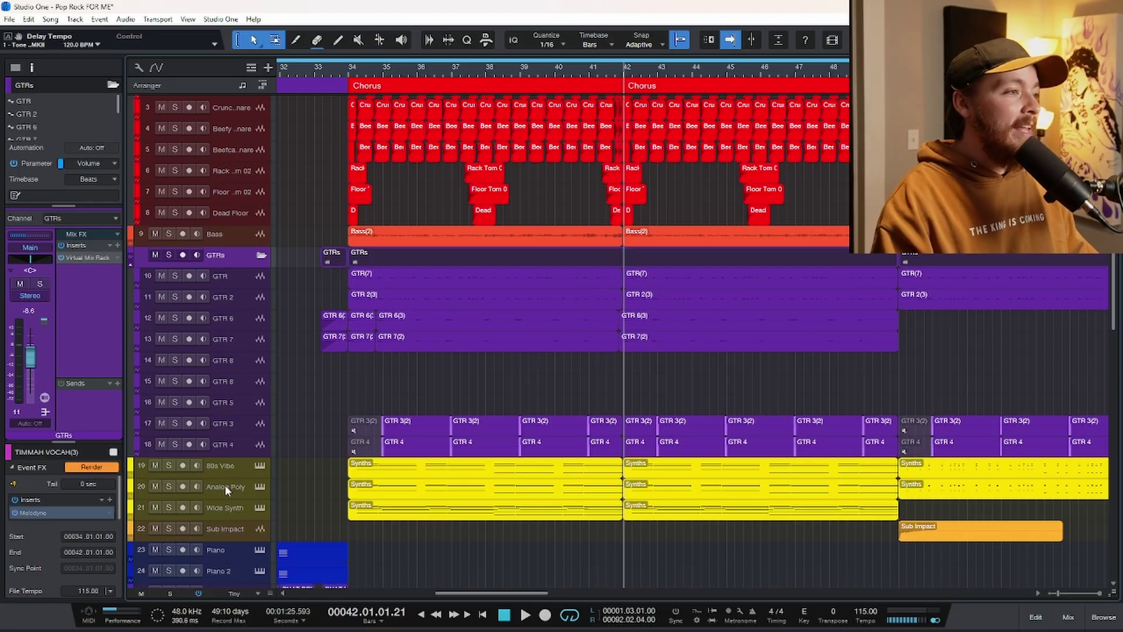
{"action": "left_click", "coordinate": [238, 341]}
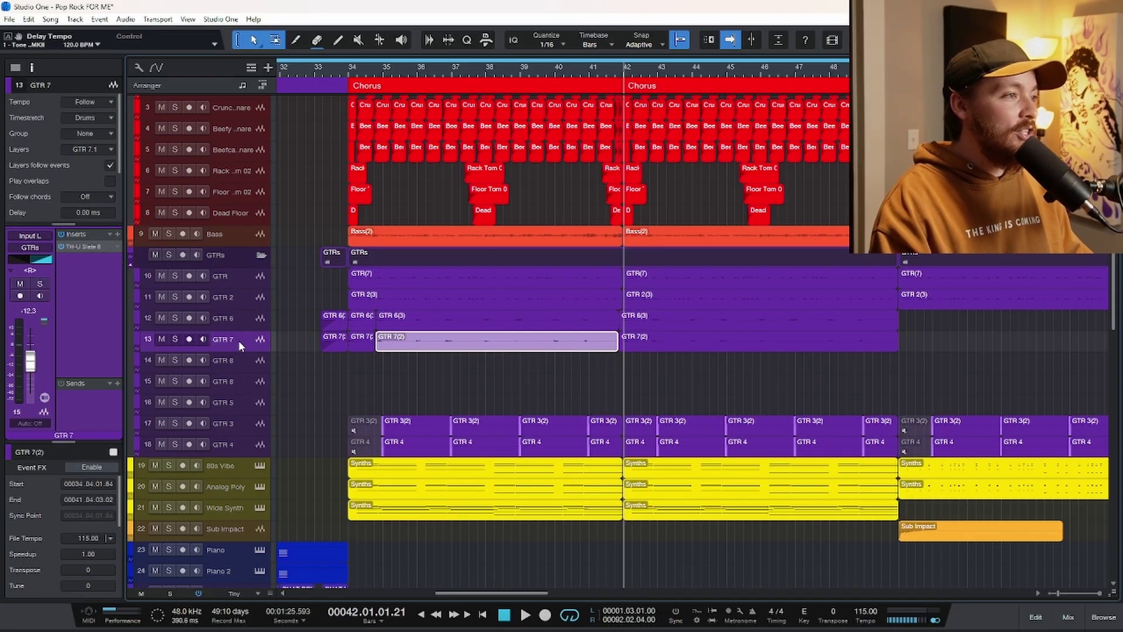
{"action": "left_click", "coordinate": [238, 315]}
{"action": "left_click", "coordinate": [241, 298]}
{"action": "left_click", "coordinate": [243, 281]}
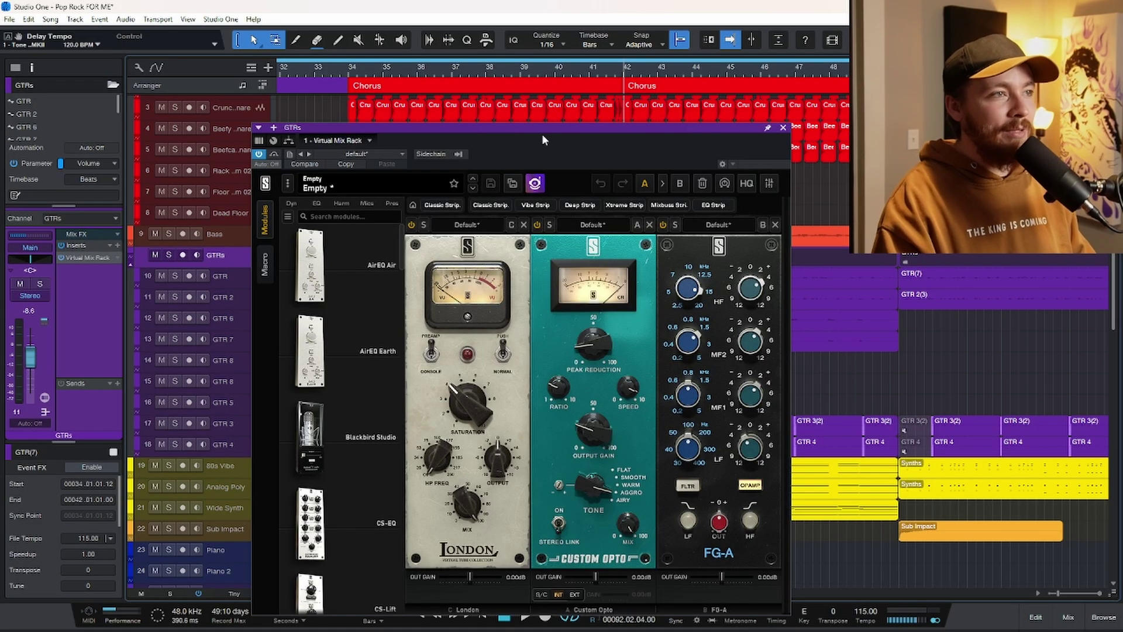
Step: Play the soloed GTRs folder from the first Chorus, comparing Virtual Mix Rack bypassed and active, then close the plugin
{"action": "left_click_drag", "start_coordinate": [543, 140], "coordinate": [602, 103]}
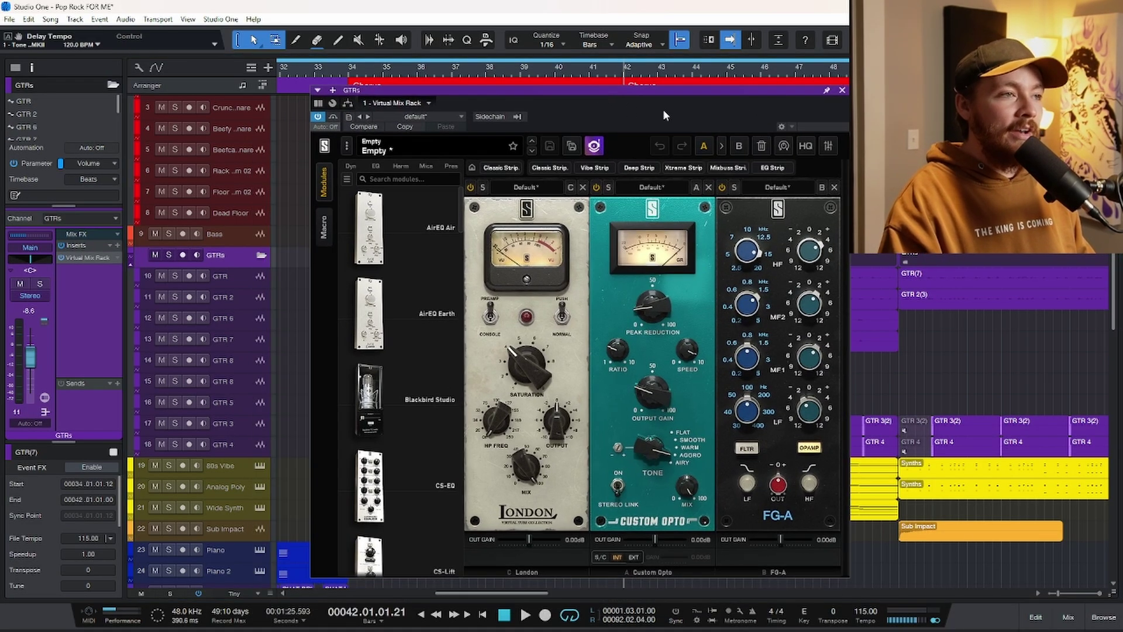
{"action": "left_click", "coordinate": [842, 90]}
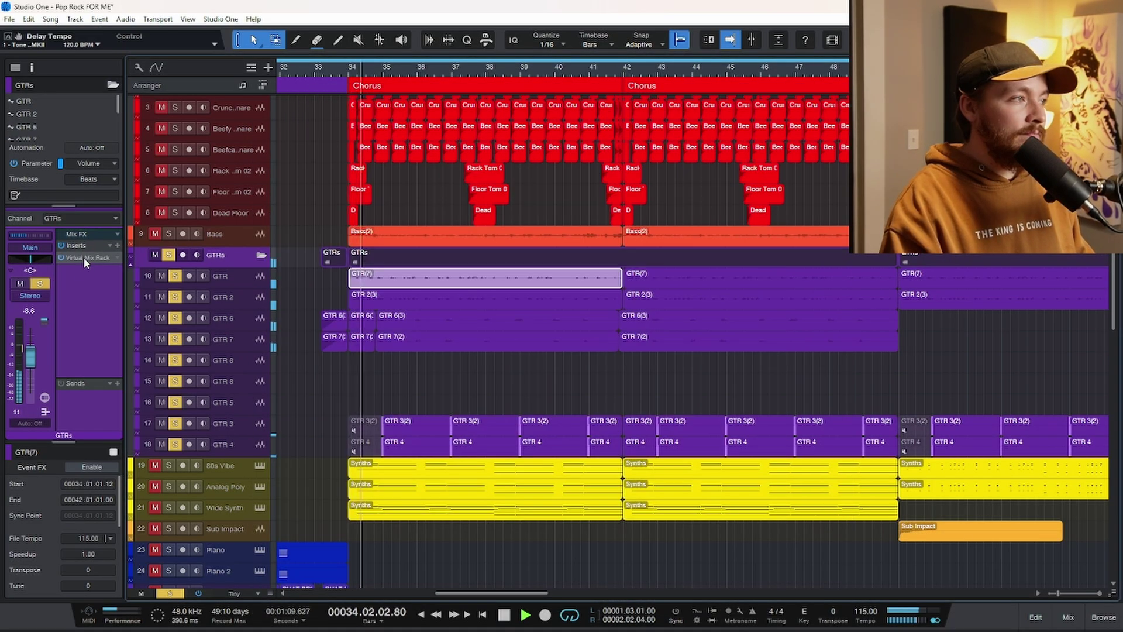
{"action": "double_click", "coordinate": [83, 257]}
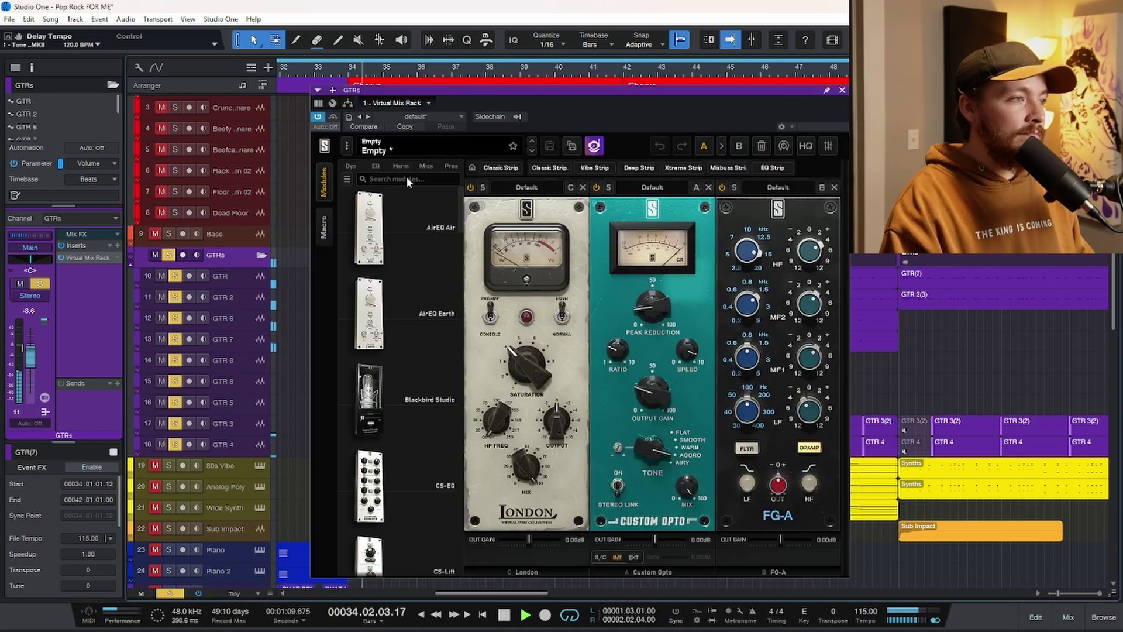
{"action": "left_click", "coordinate": [333, 119]}
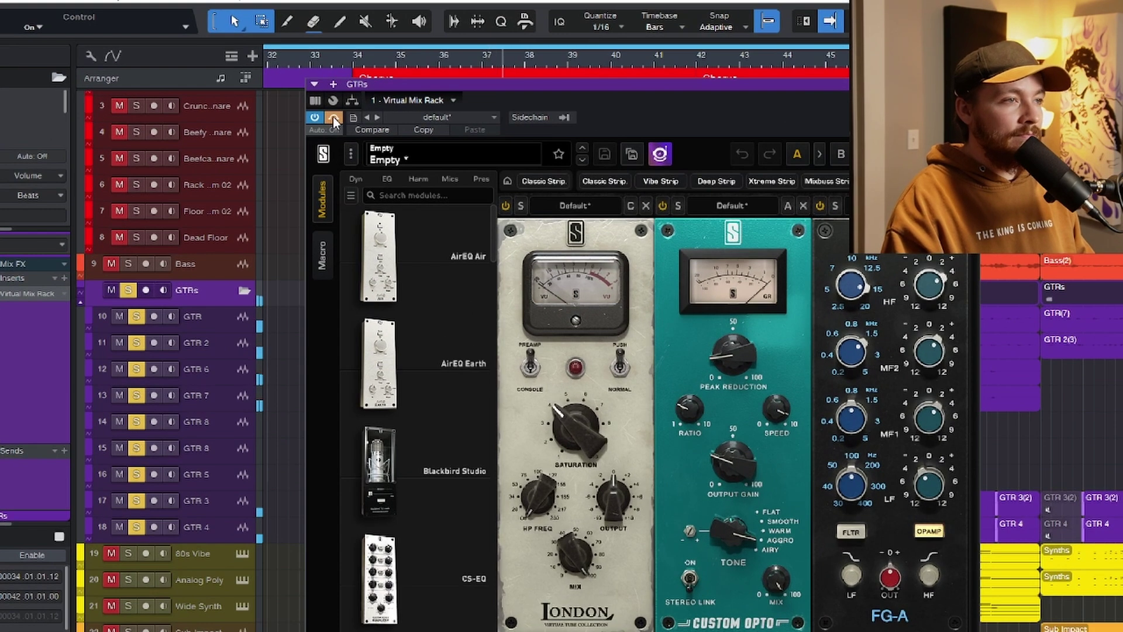
{"action": "left_click", "coordinate": [333, 118]}
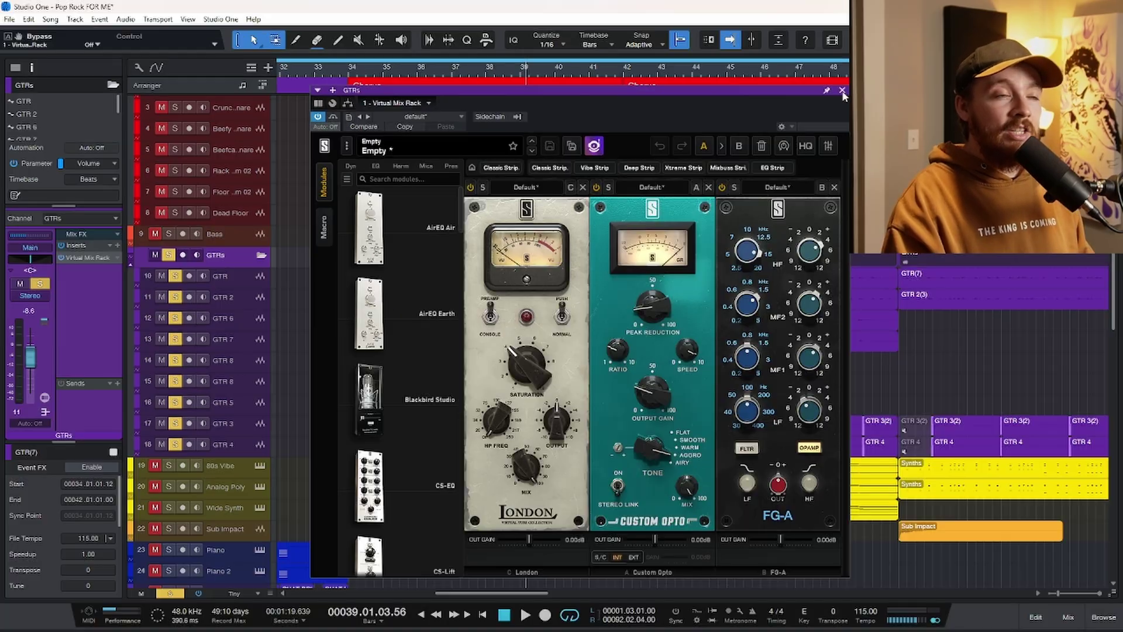
{"action": "left_click", "coordinate": [843, 91]}
Step: Review the amp insert on the GTR 7 track's channel, then reselect the GTRs folder track
{"action": "key", "text": "Down"}
{"action": "key", "text": "Down"}
{"action": "key", "text": "Down"}
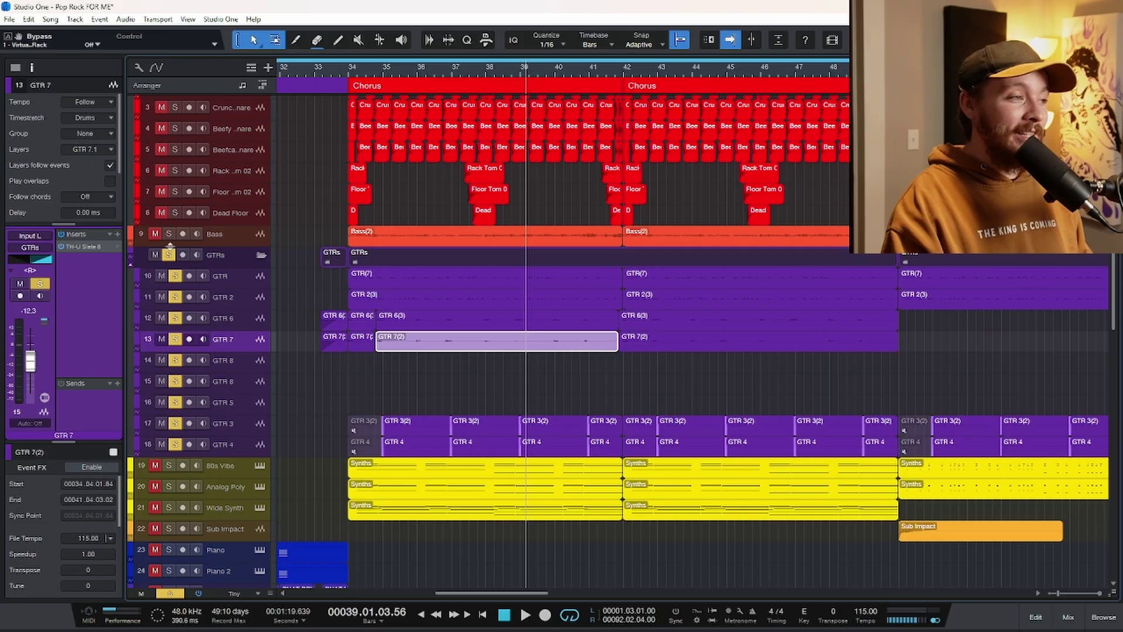
{"action": "left_click", "coordinate": [238, 261]}
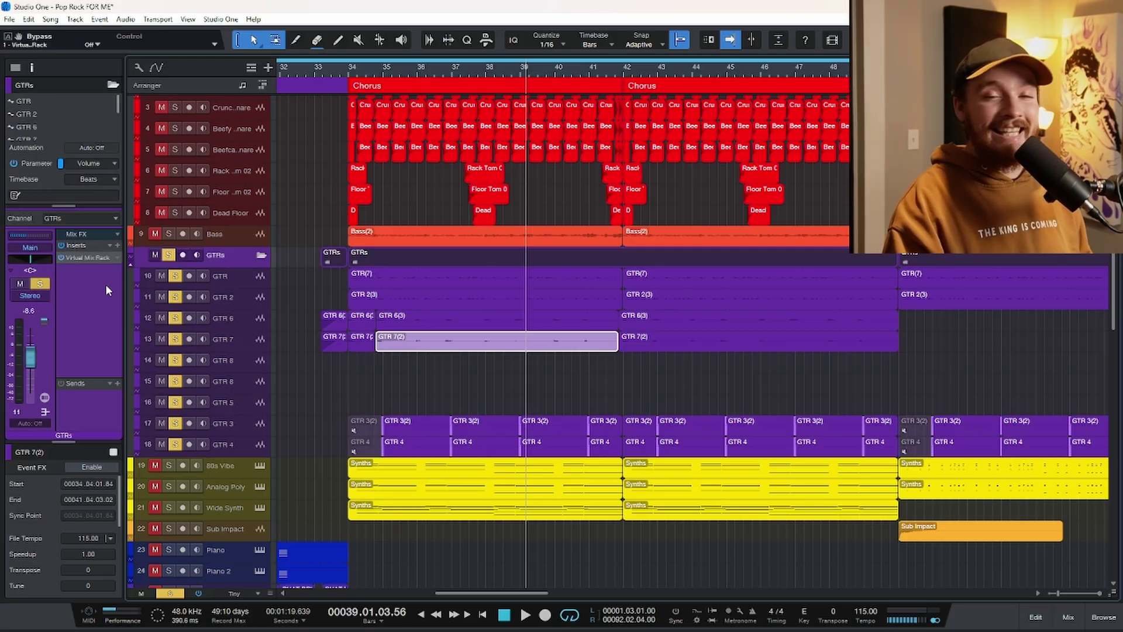